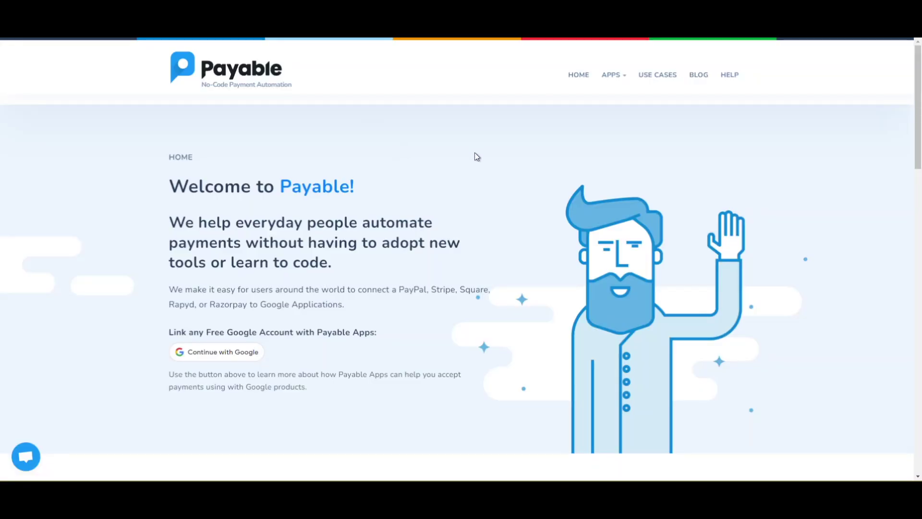
scroll(680, 96, "down", 5)
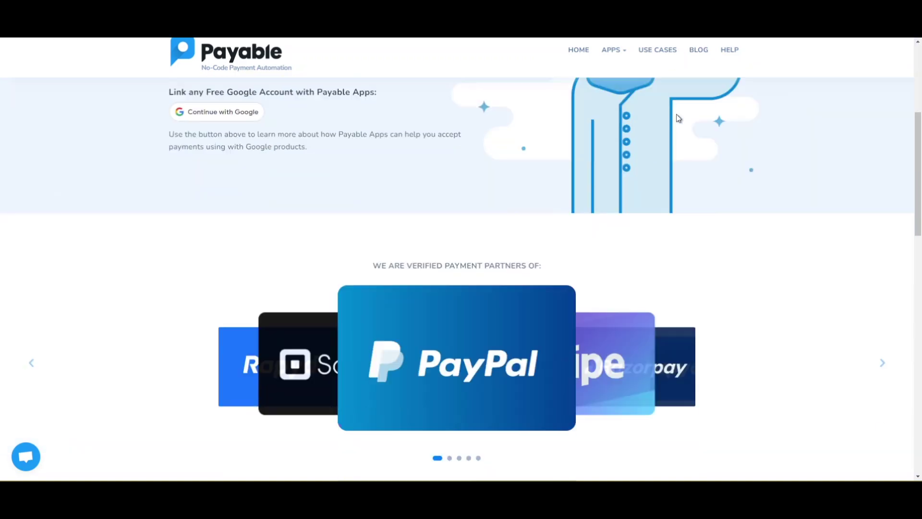
scroll(670, 145, "down", 5)
scroll(662, 164, "down", 5)
scroll(662, 165, "down", 2)
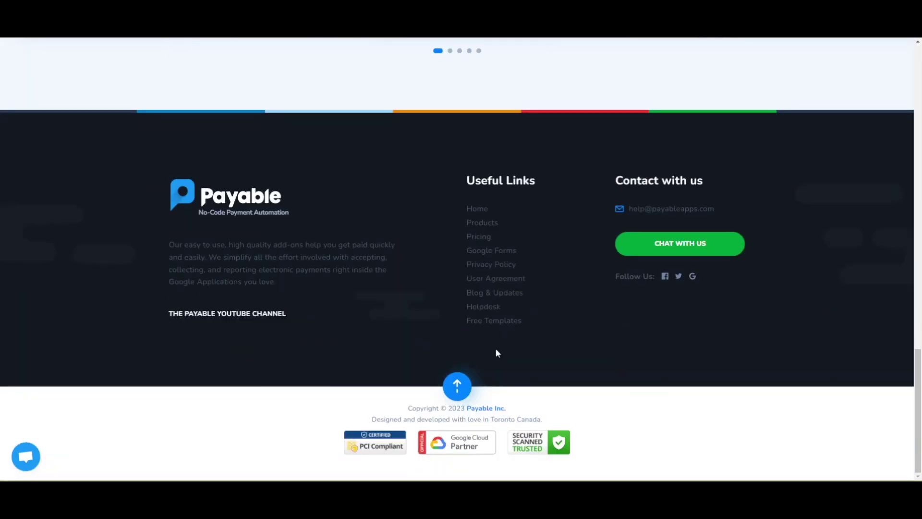
Step: Open the Business Invoice Generator Template from Payable Apps' free templates gallery
left_click(512, 323)
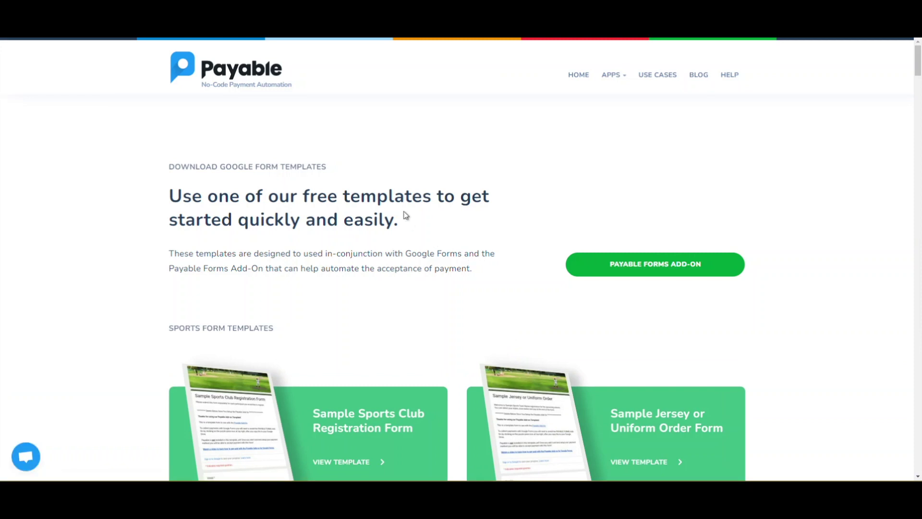
scroll(401, 218, "down", 5)
scroll(400, 218, "down", 5)
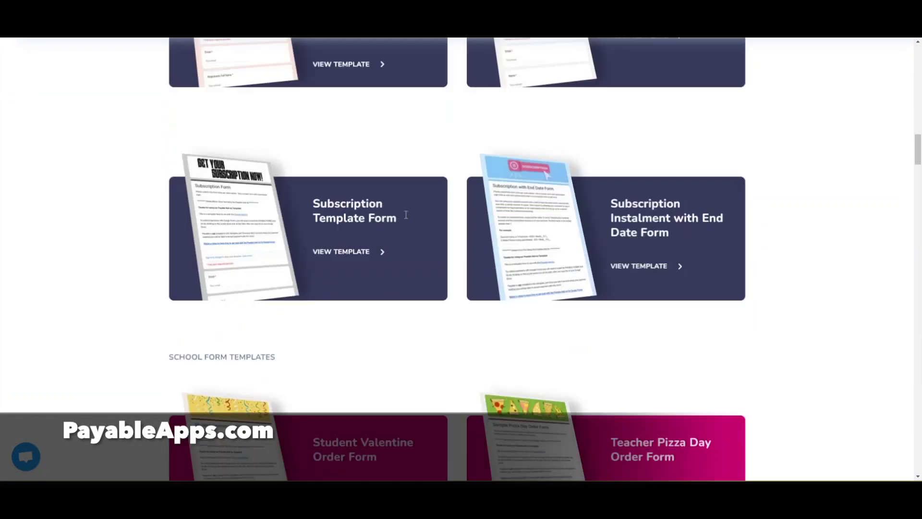
scroll(402, 230, "down", 5)
scroll(403, 238, "down", 5)
scroll(427, 277, "down", 5)
scroll(427, 277, "down", 5)
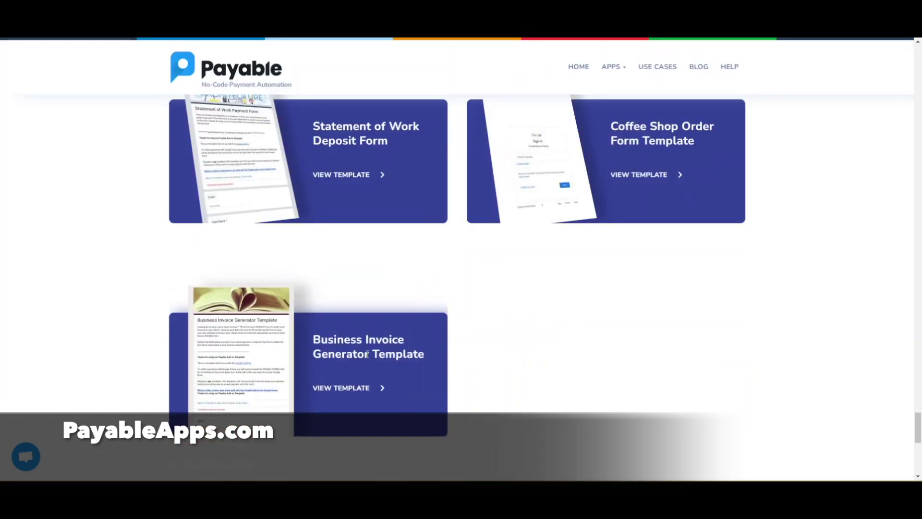
left_click(351, 392)
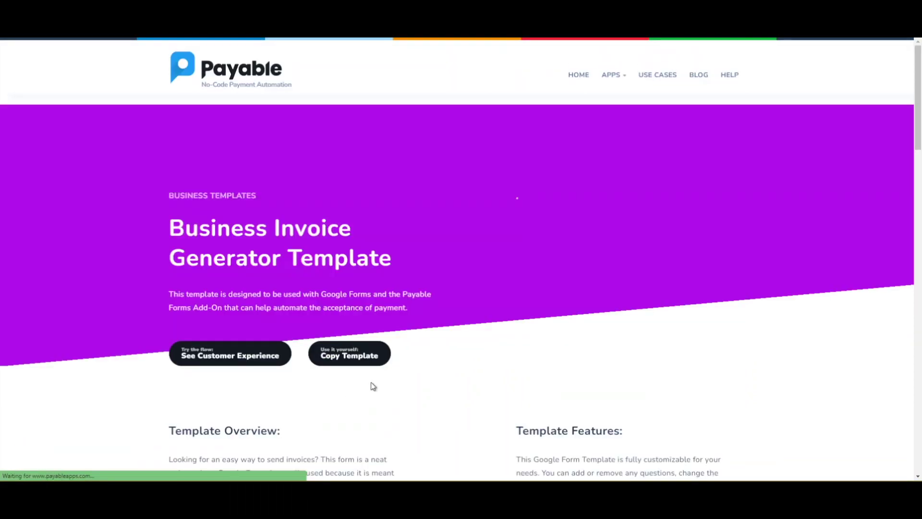
Step: Copy the Business Invoice Generator Template into an editable Google Form
left_click(358, 353)
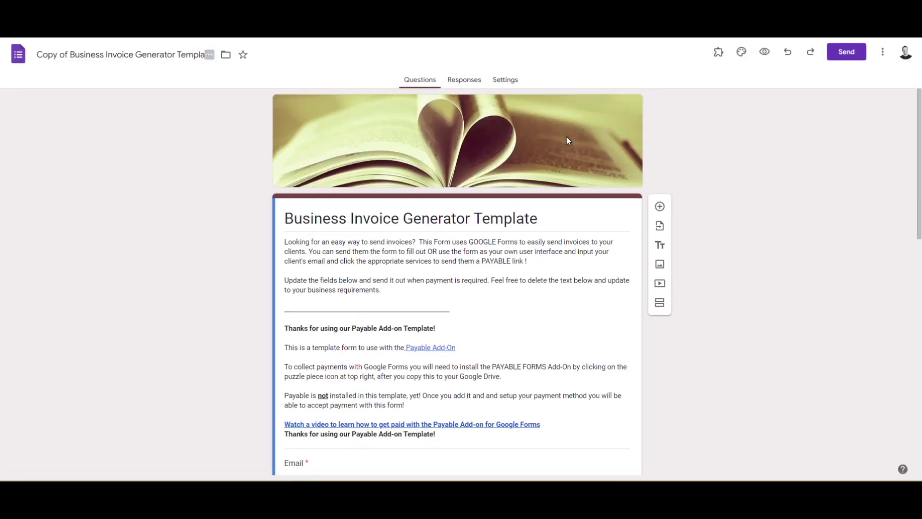
Step: Replace the book header image with the basketball hoop picture
left_click(741, 52)
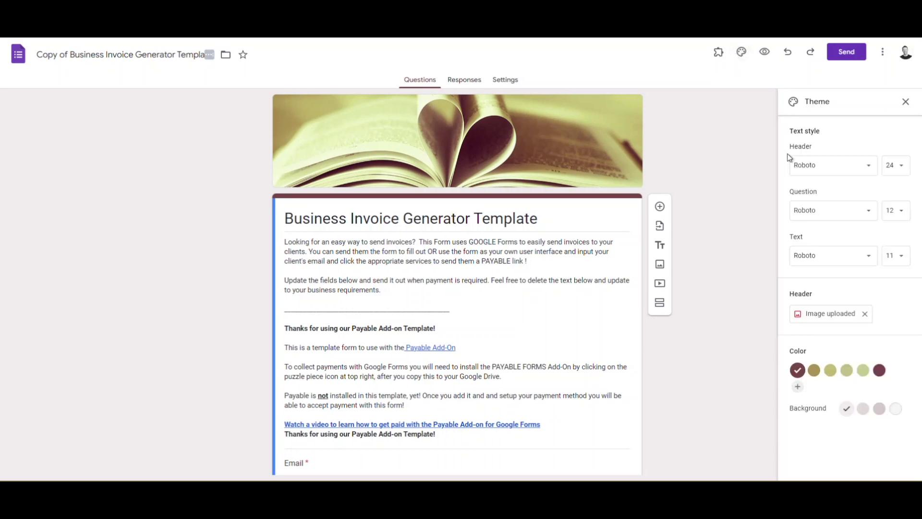
left_click(864, 313)
left_click(832, 314)
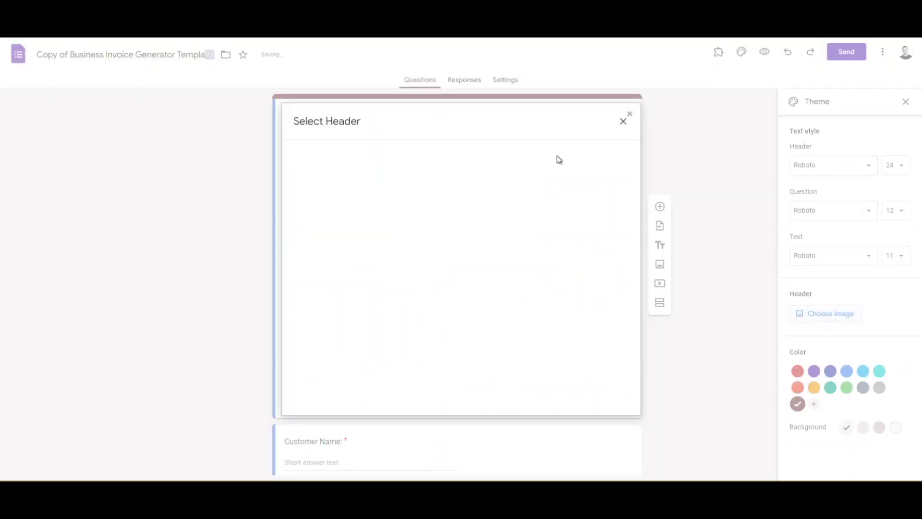
scroll(427, 286, "down", 3)
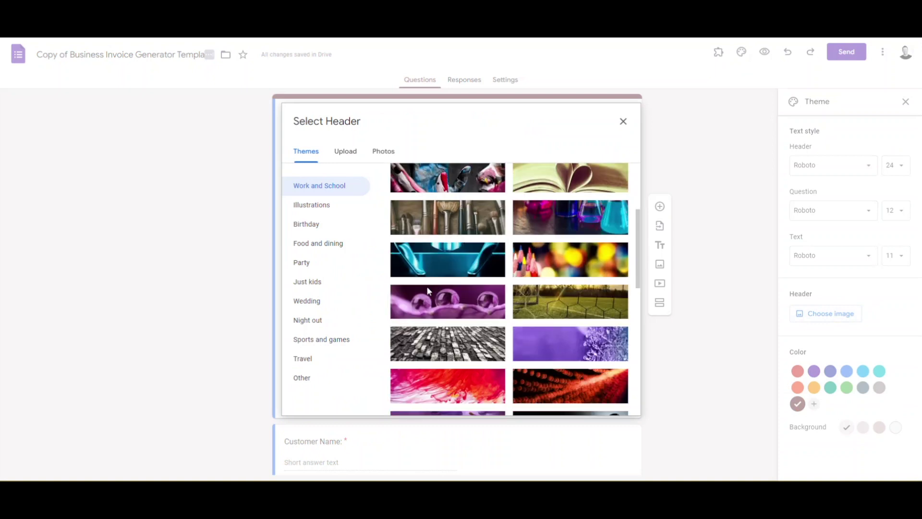
scroll(430, 284, "up", 3)
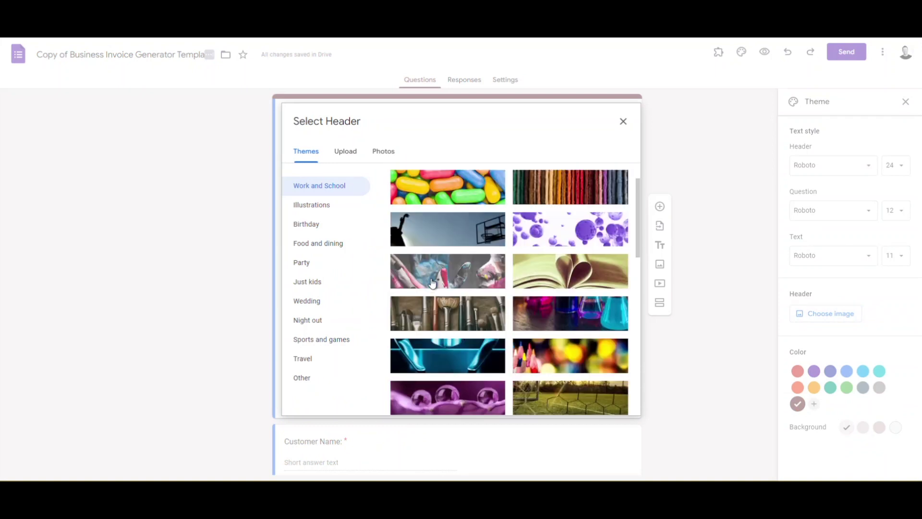
left_click(464, 231)
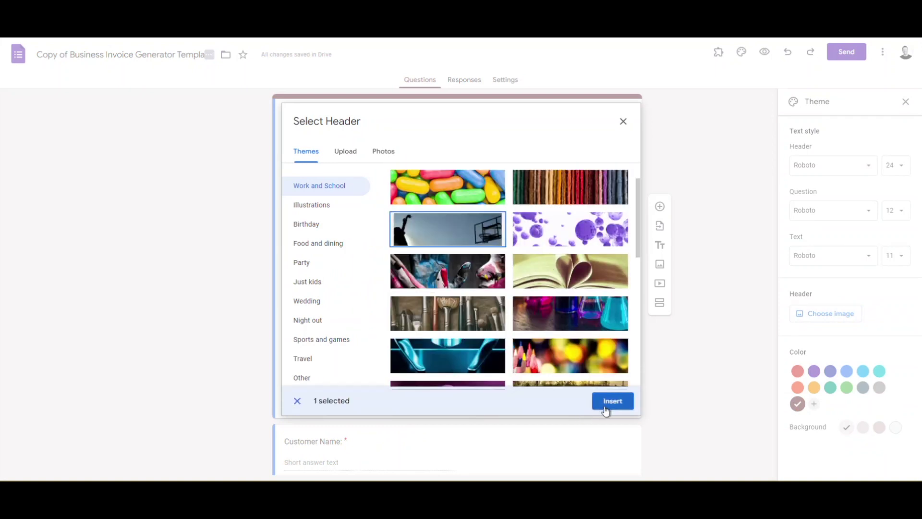
left_click(609, 402)
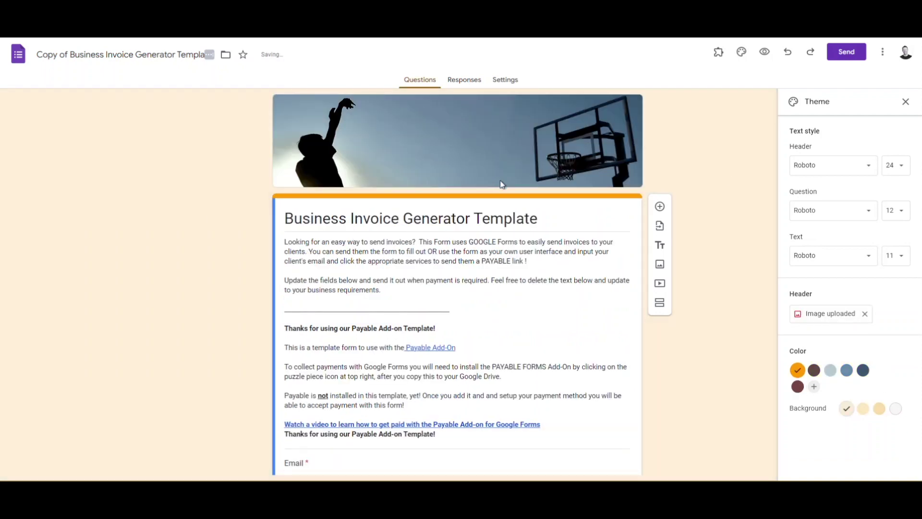
Step: Retitle the form 'Basketball coaching invoice' and review the description paragraphs
triple_click(339, 218)
type("B")
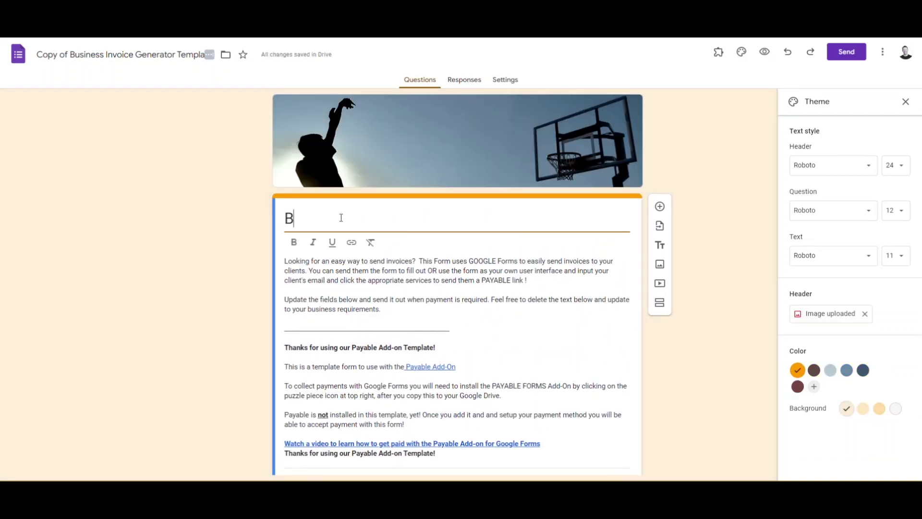
type("asketball c")
type("oaching invoice")
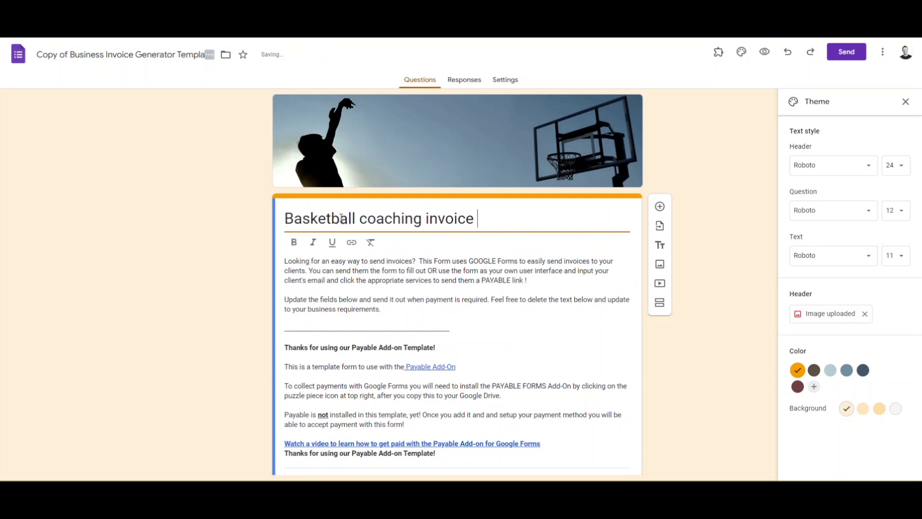
left_click(354, 299)
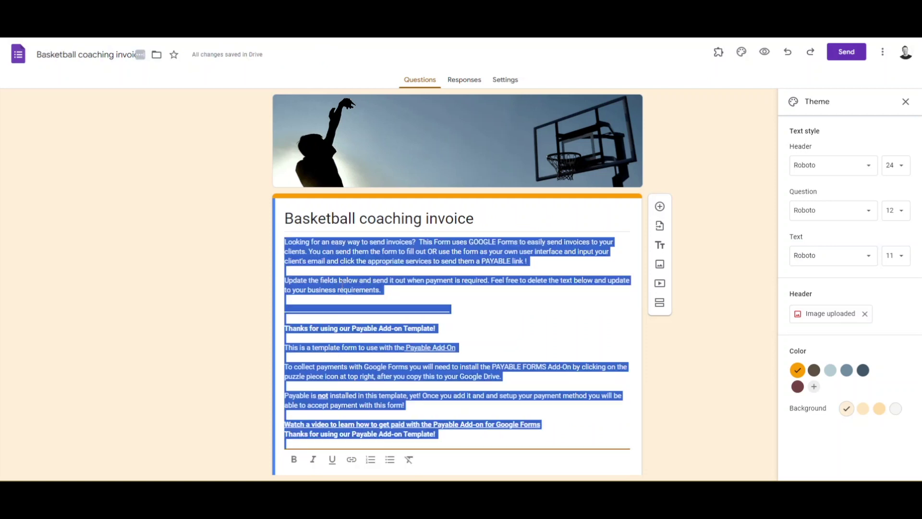
triple_click(286, 244)
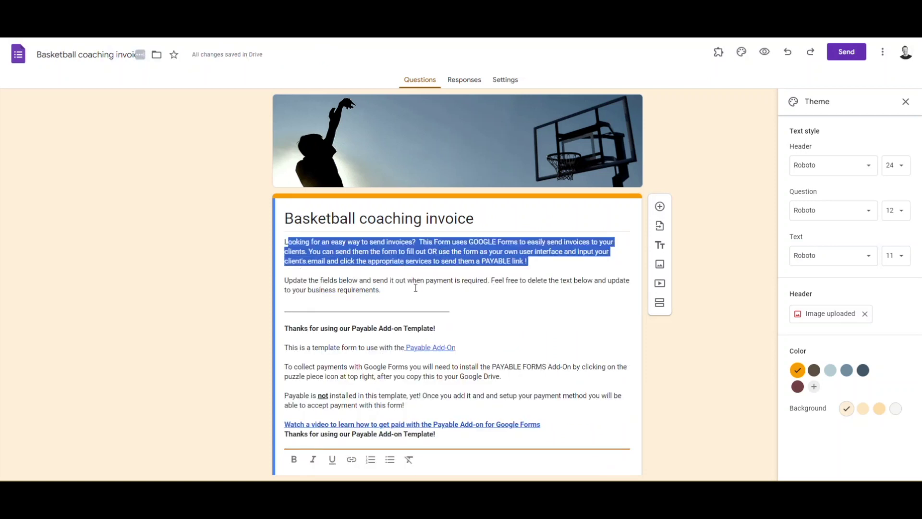
left_click(415, 288)
left_click_drag(416, 292, 276, 240)
scroll(401, 309, "down", 2)
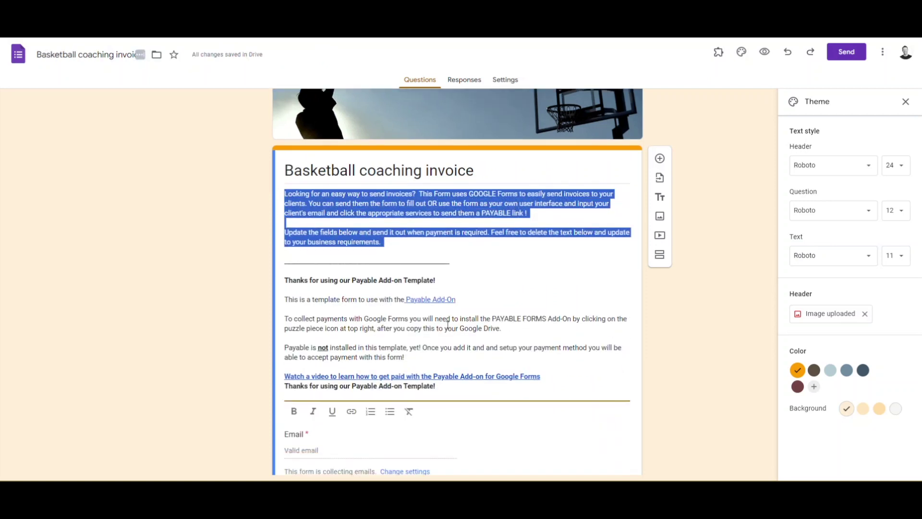
left_click(452, 389)
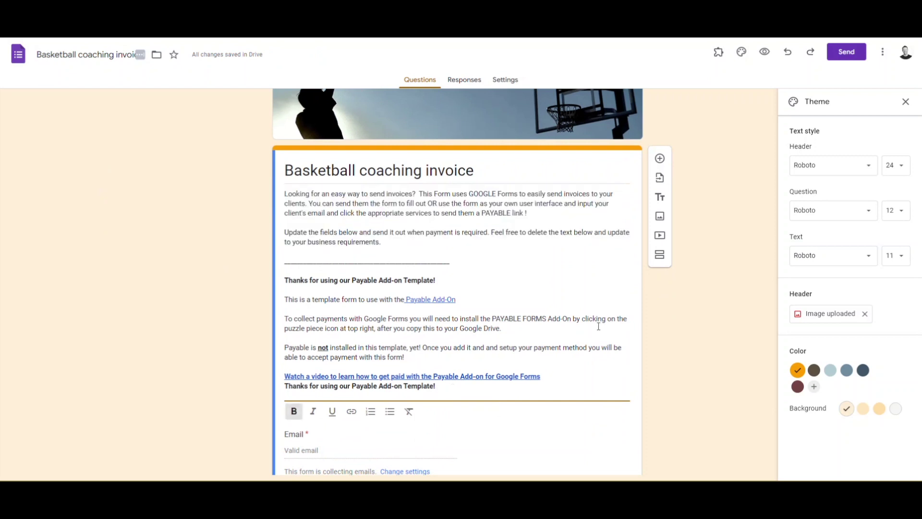
scroll(599, 326, "up", 2)
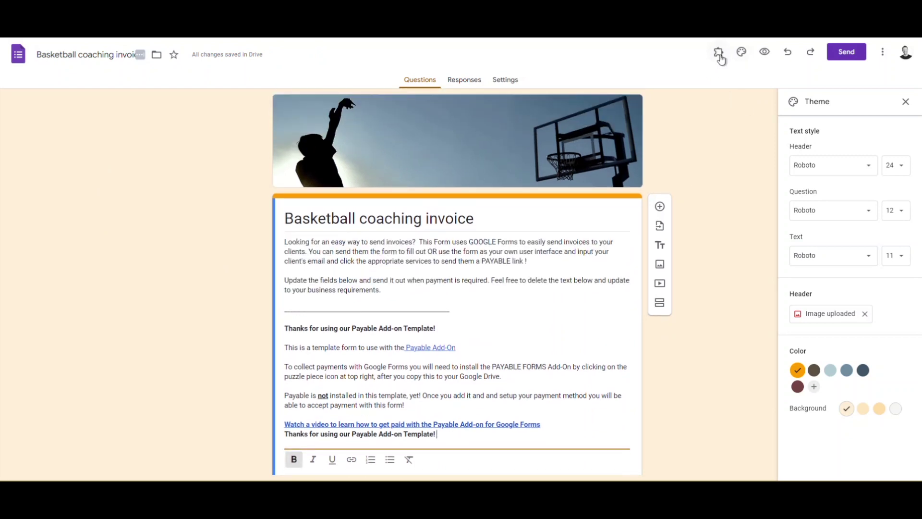
scroll(673, 228, "down", 3)
scroll(579, 221, "down", 5)
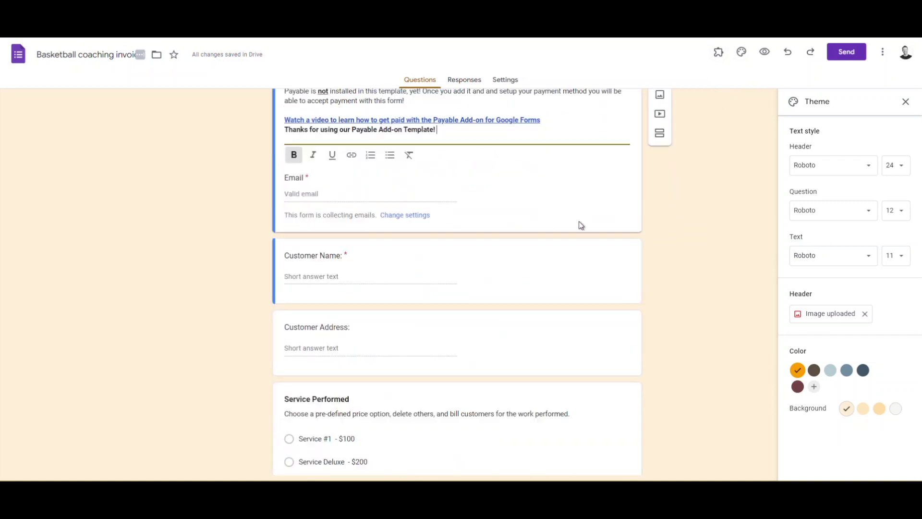
scroll(569, 223, "down", 3)
scroll(414, 243, "down", 3)
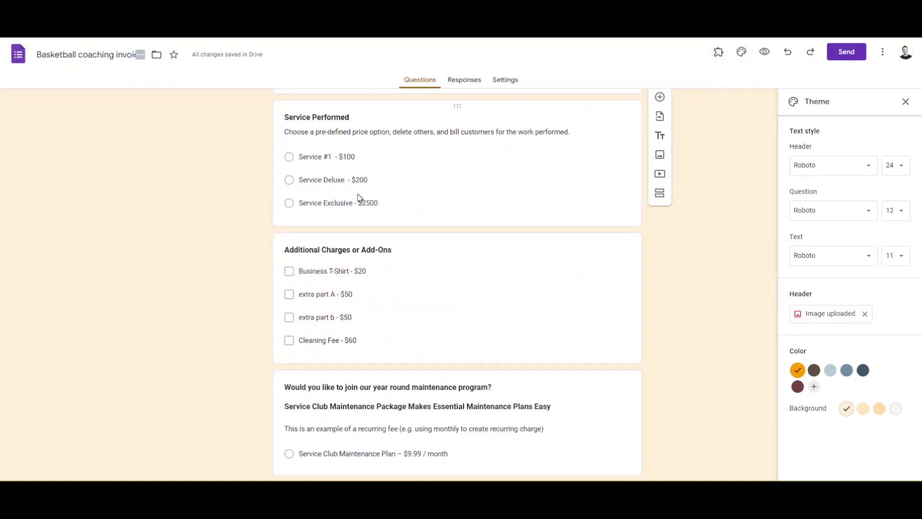
scroll(361, 195, "down", 2)
scroll(329, 190, "up", 3)
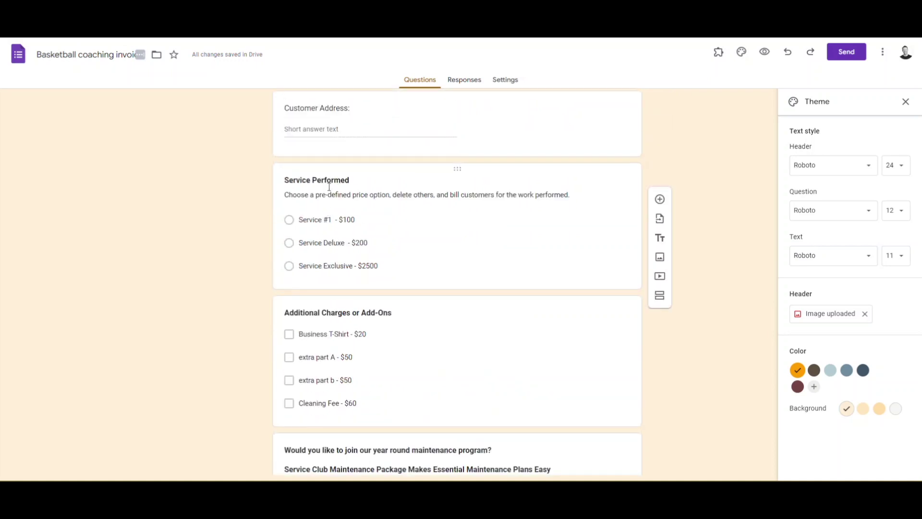
scroll(329, 193, "up", 3)
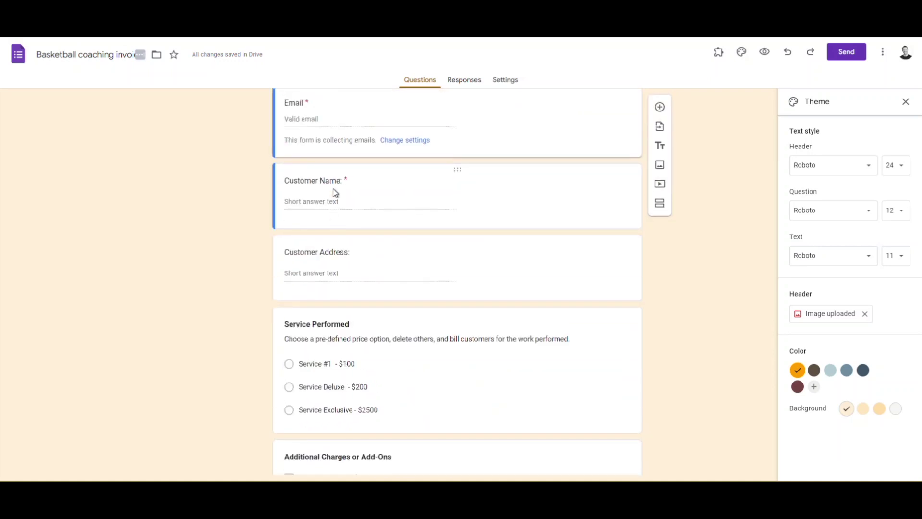
scroll(335, 196, "down", 3)
scroll(341, 198, "up", 3)
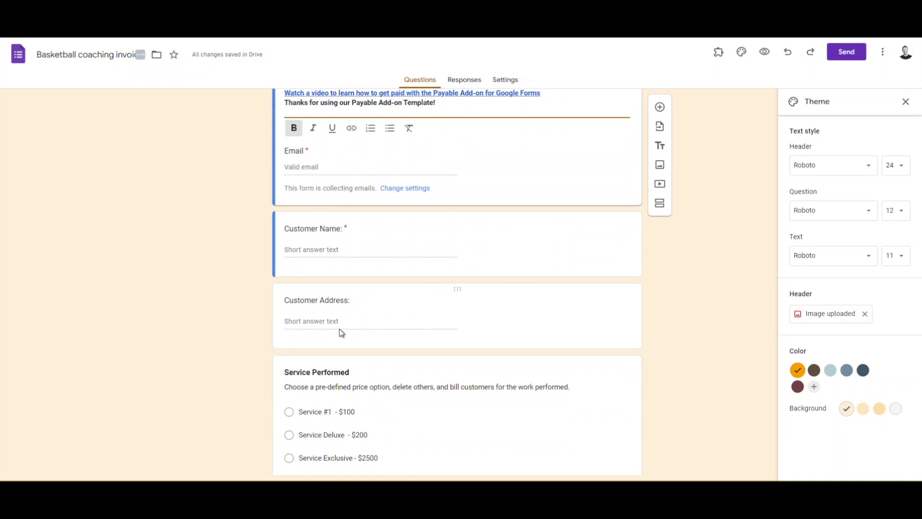
scroll(340, 328, "down", 3)
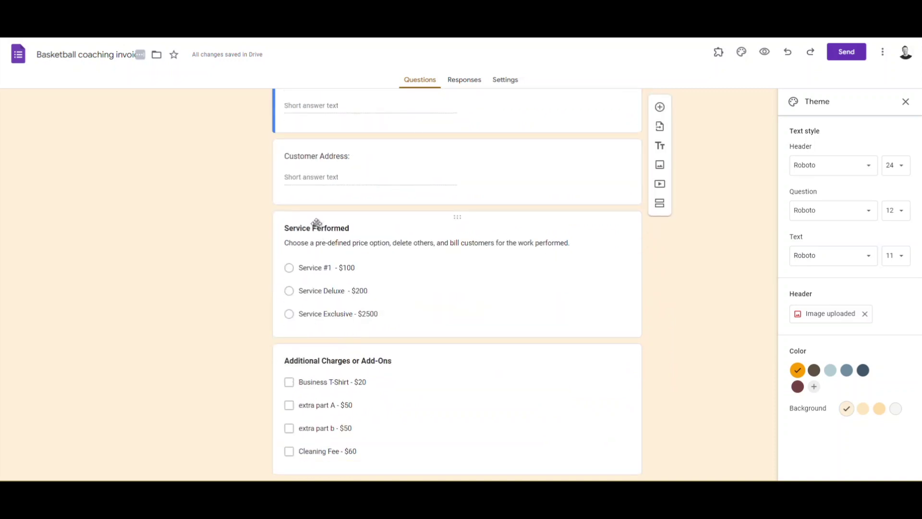
Step: Start editing the first priced option of the Service Performed question
left_click(318, 268)
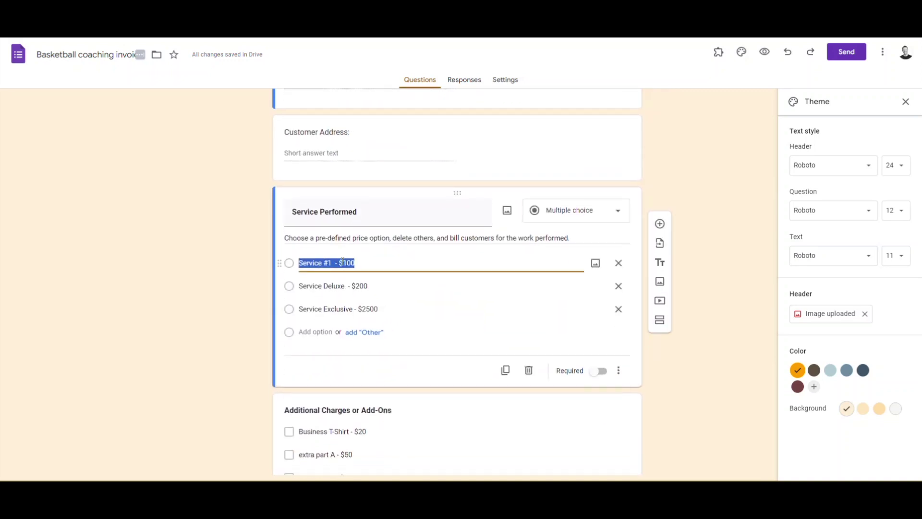
Step: Delete the question description and rename the first option to one on one private session ($100)
left_click(357, 239)
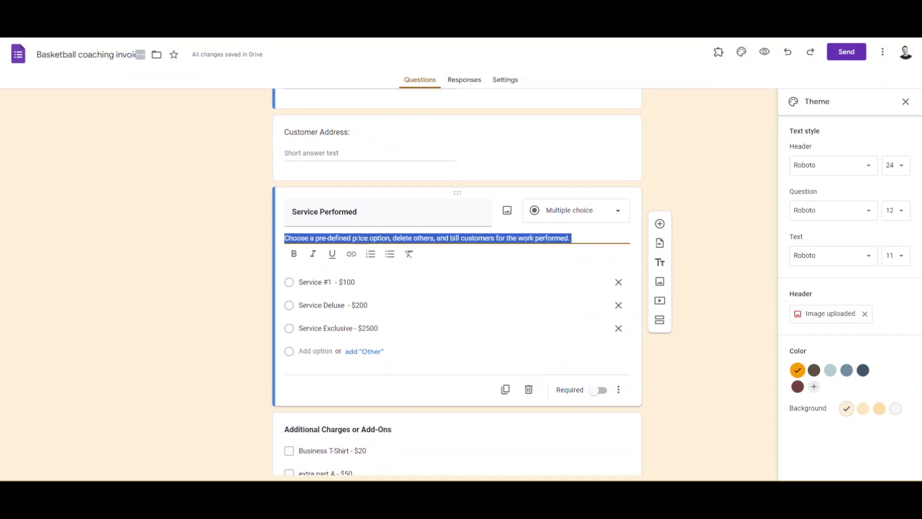
key("BackSpace")
left_click(317, 242)
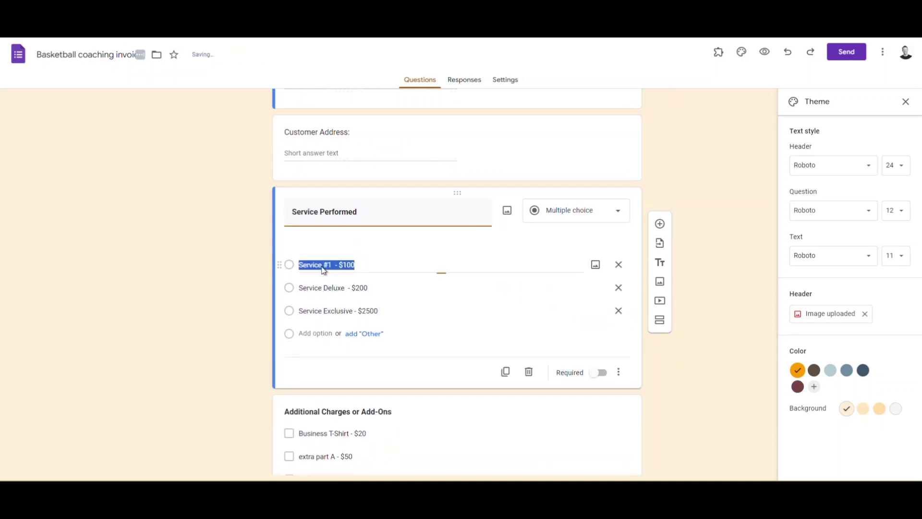
left_click_drag(323, 241, 306, 242)
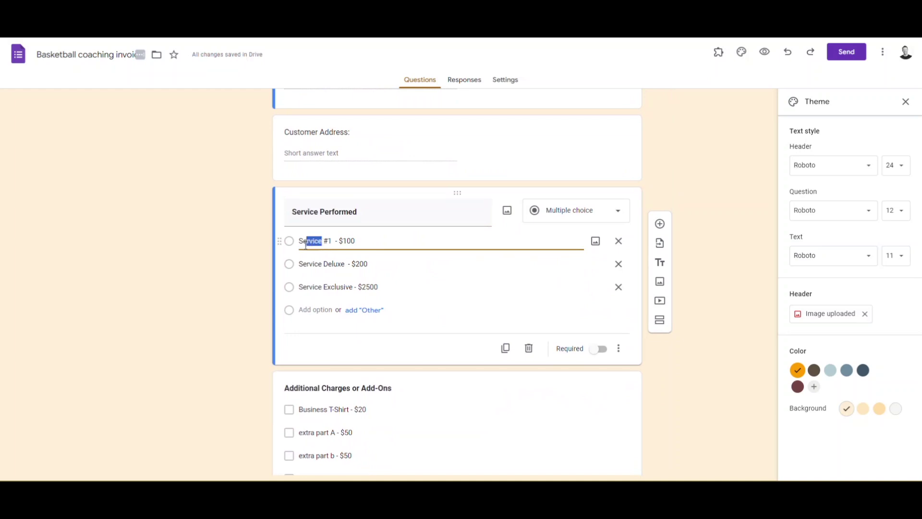
type("one on one private")
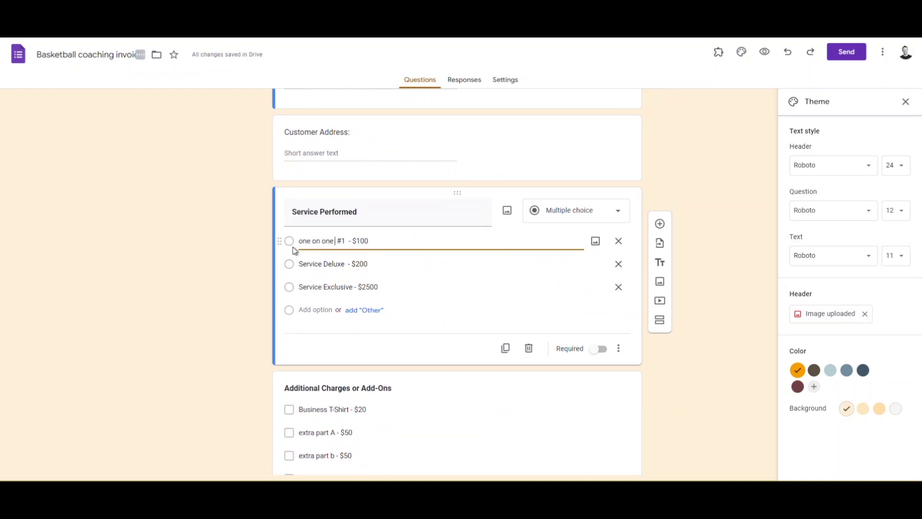
type(" session")
key("Delete")
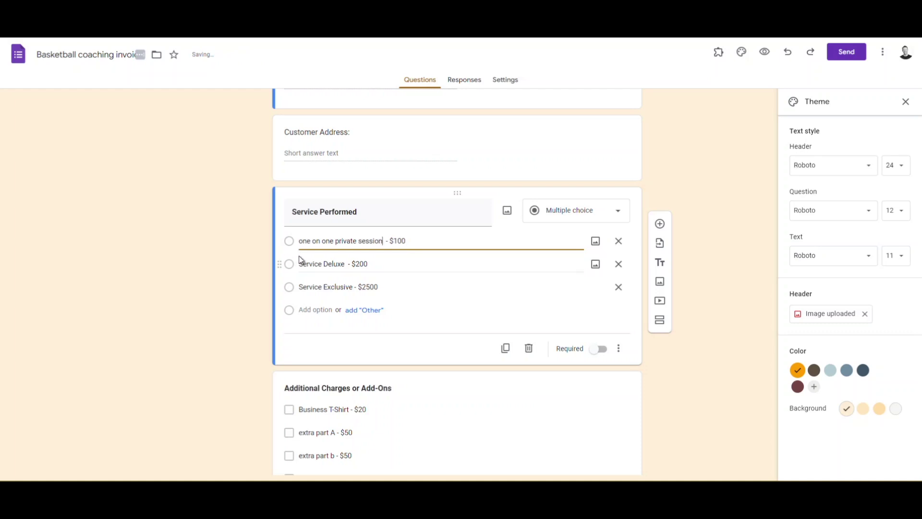
Step: Rename the remaining options to 3-pack of sessions ($250) and season group clinic ($2500)
left_click(306, 264)
left_click_drag(344, 264, 299, 264)
key("BackSpace")
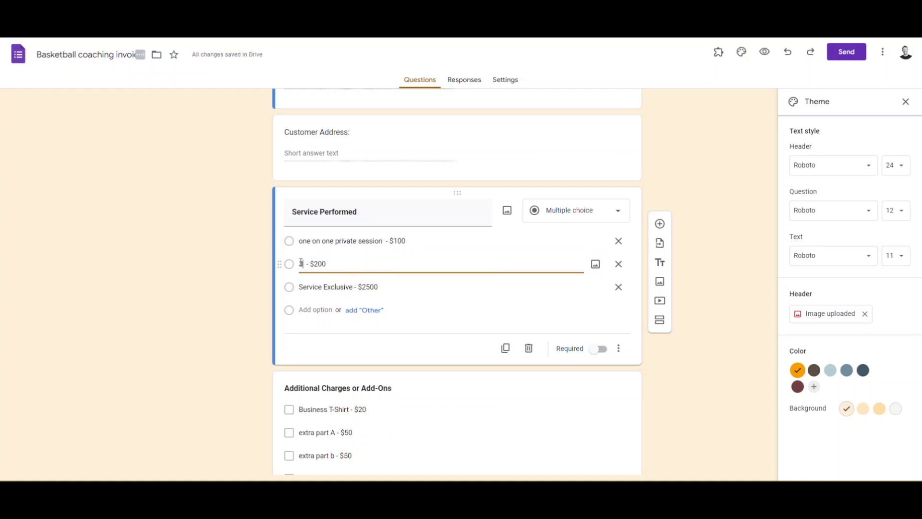
type("ck of")
type(" one on one sessions")
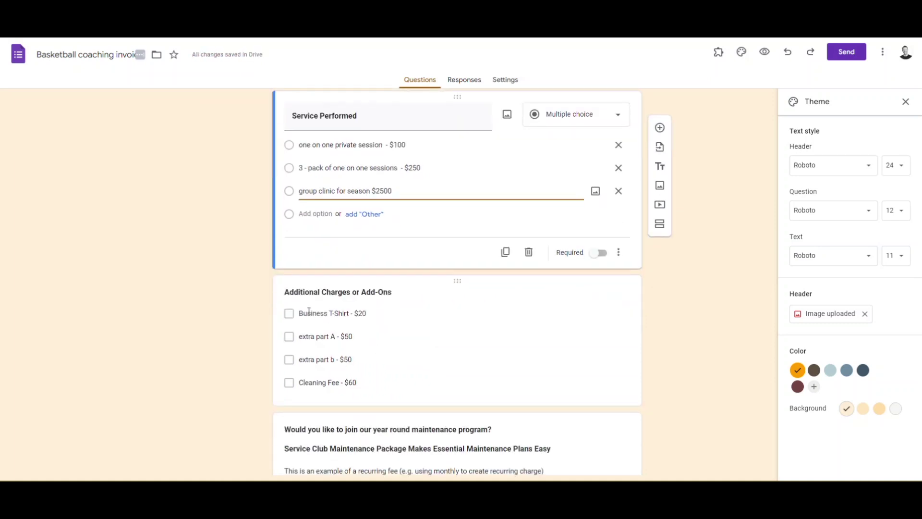
left_click(308, 313)
Step: Rename the add-ons to phone call ($50), basketball cleaning ($50), consultation on home courts ($60)
left_click(330, 281)
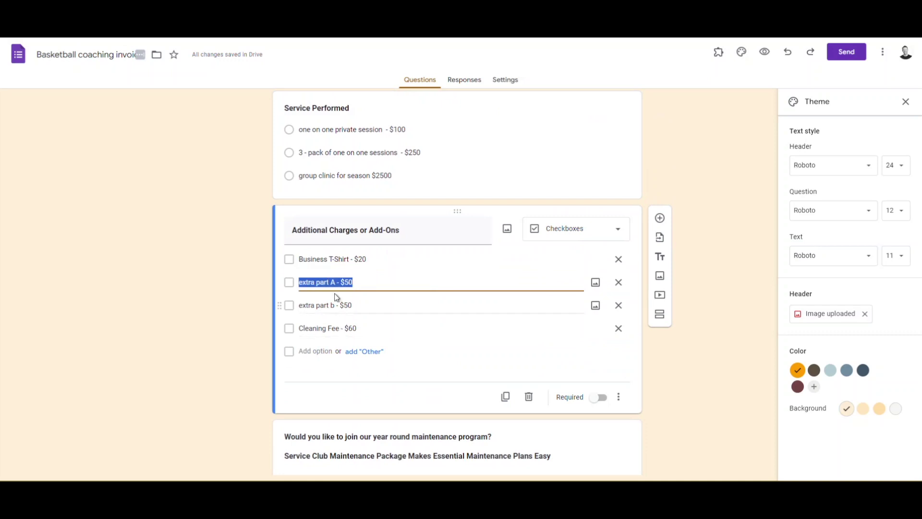
left_click_drag(337, 281, 299, 286)
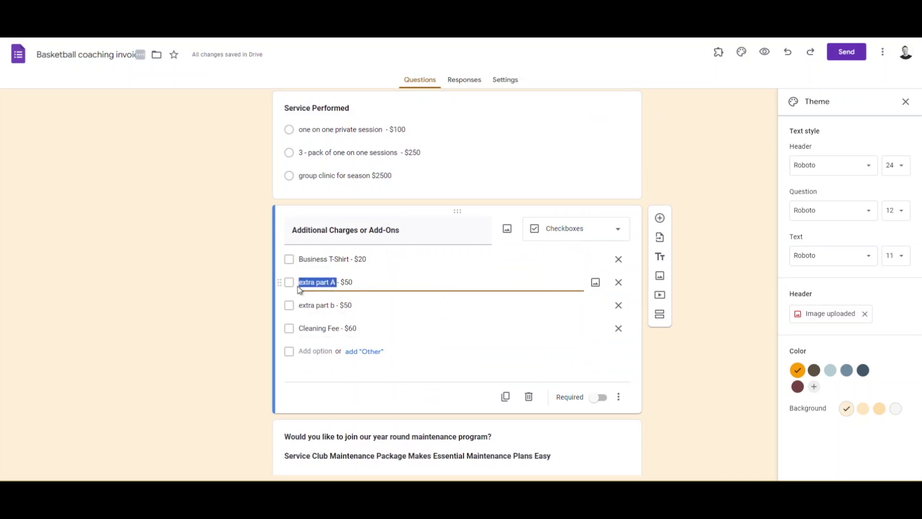
type("phoen call")
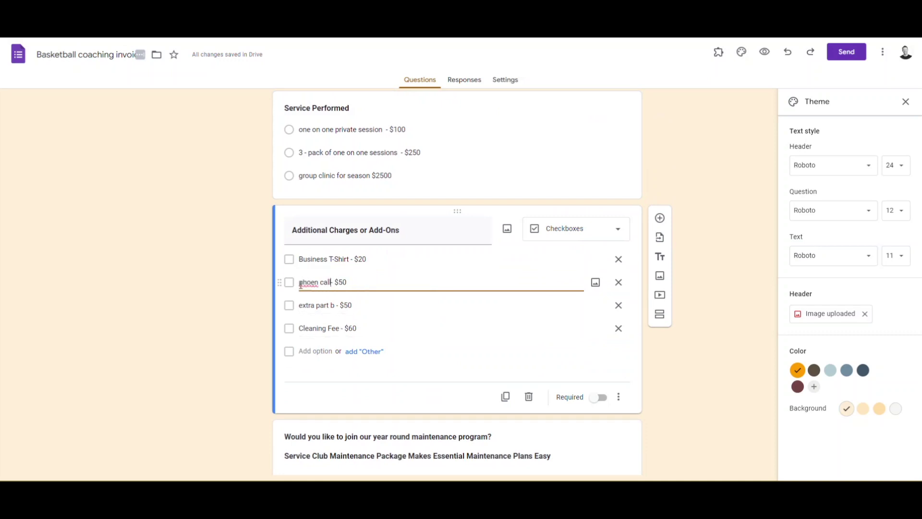
left_click(336, 304)
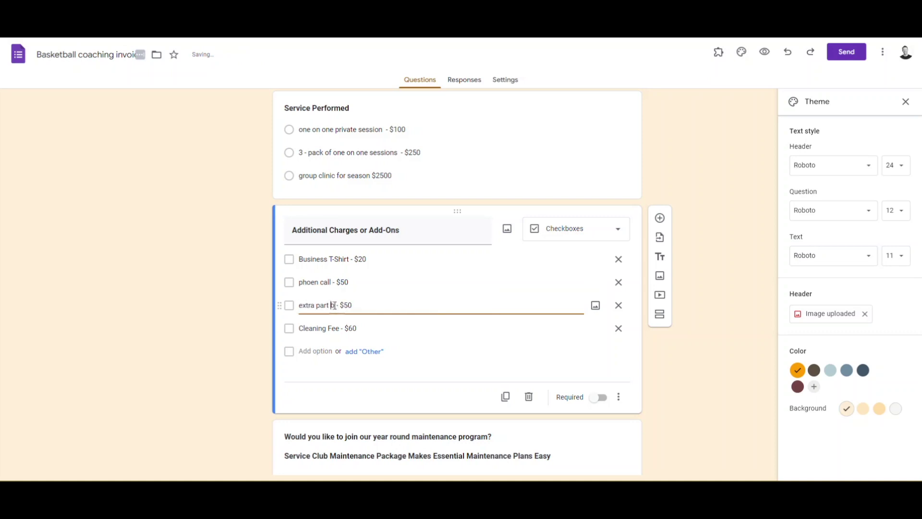
left_click_drag(335, 304, 293, 315)
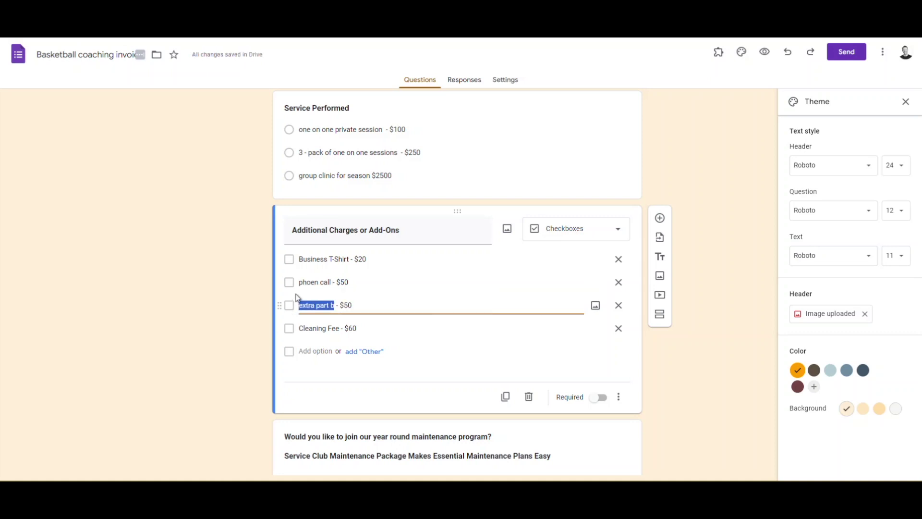
type("bask")
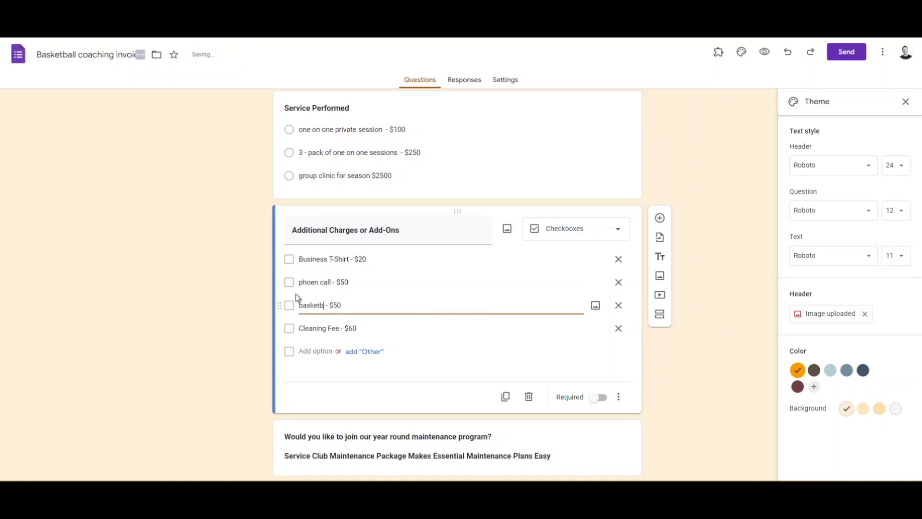
type("cleaning")
left_click(332, 328)
left_click_drag(340, 328, 280, 323)
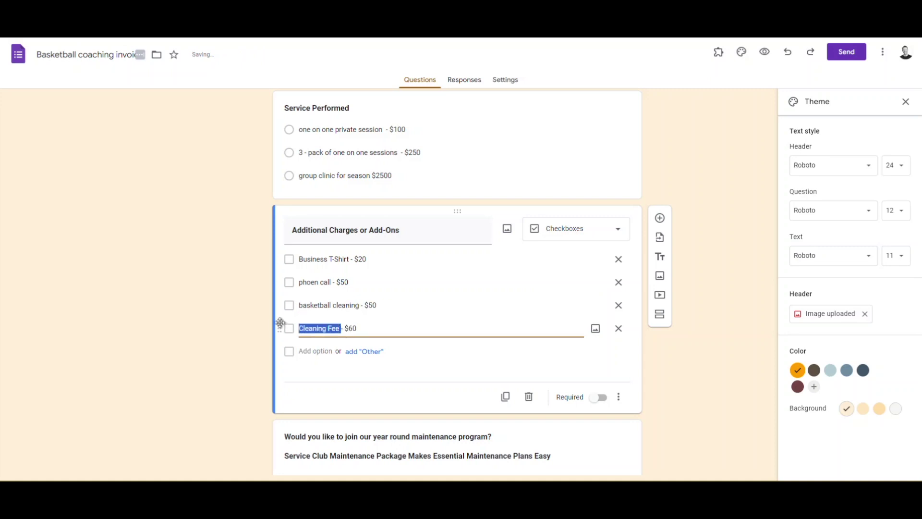
type("consultation on home courts")
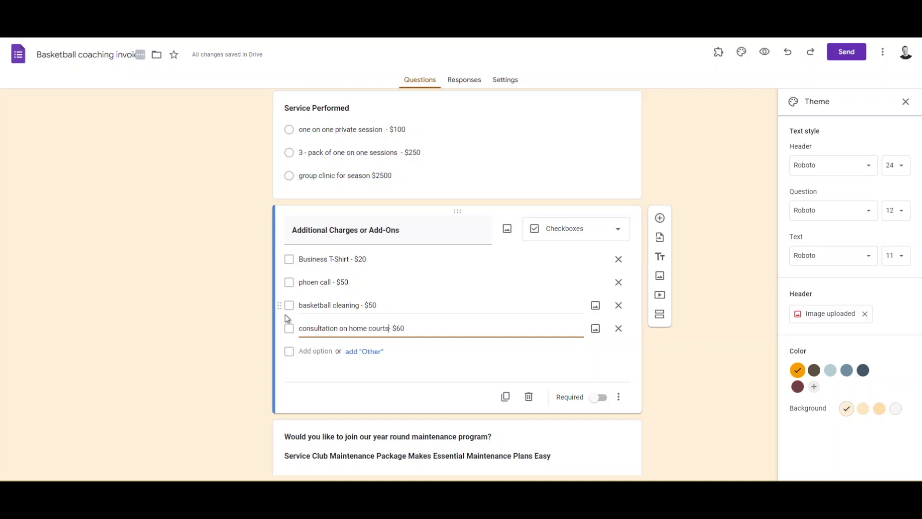
type(" -")
scroll(332, 318, "down", 2)
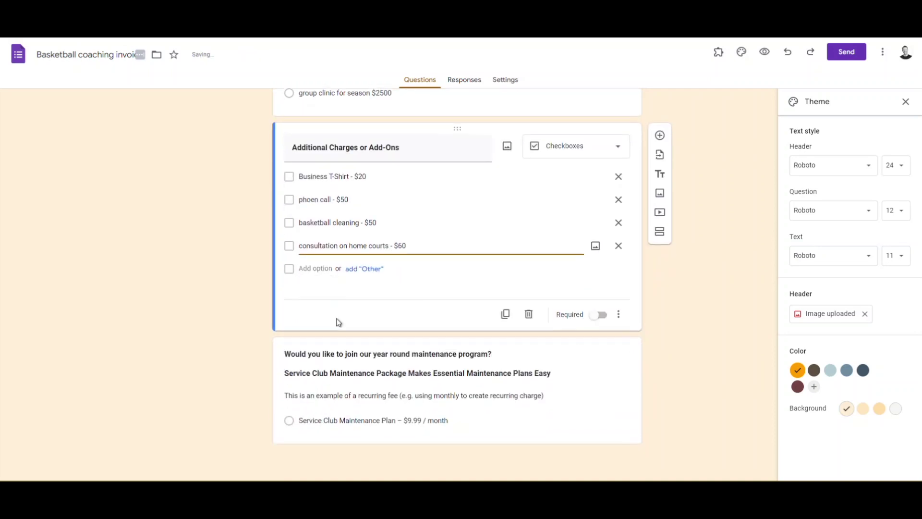
Step: Rename the maintenance option to 'Training Plans for Basketball for full year' at $9.99/month
left_click(378, 358)
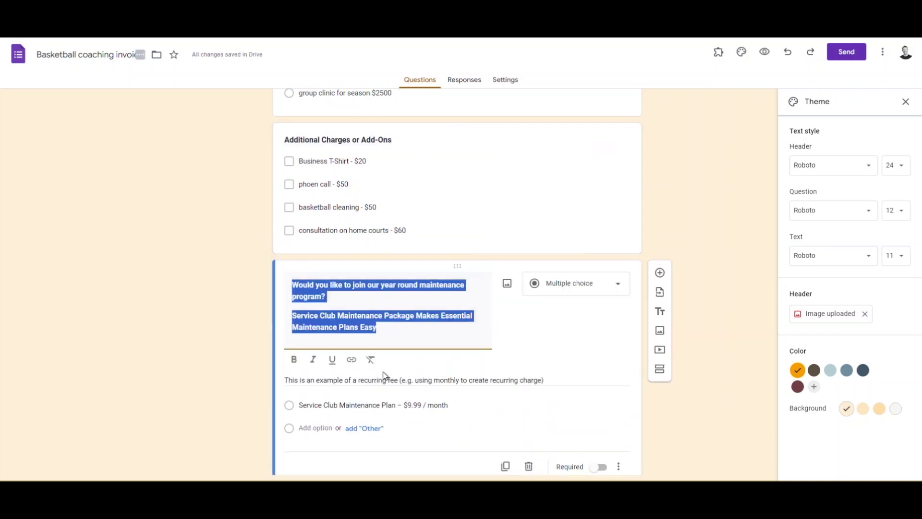
left_click(357, 315)
mouse_move(379, 406)
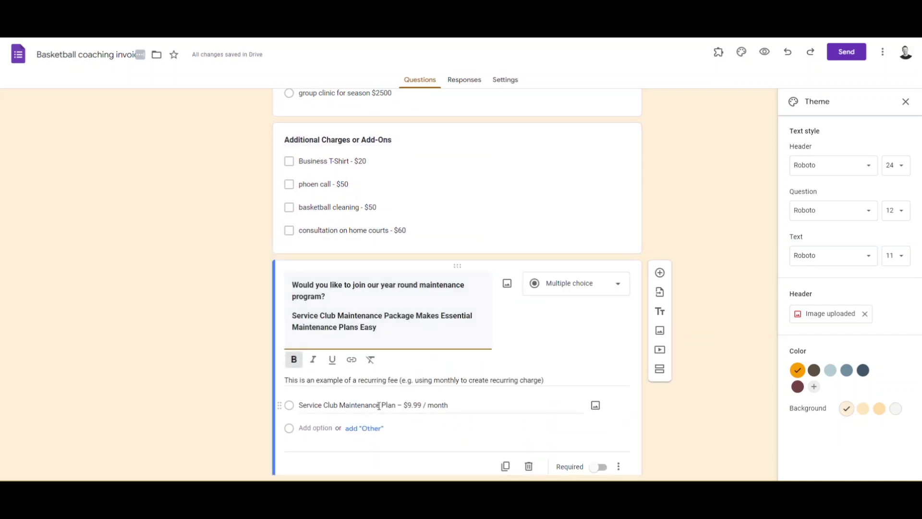
left_click(409, 405)
double_click(440, 385)
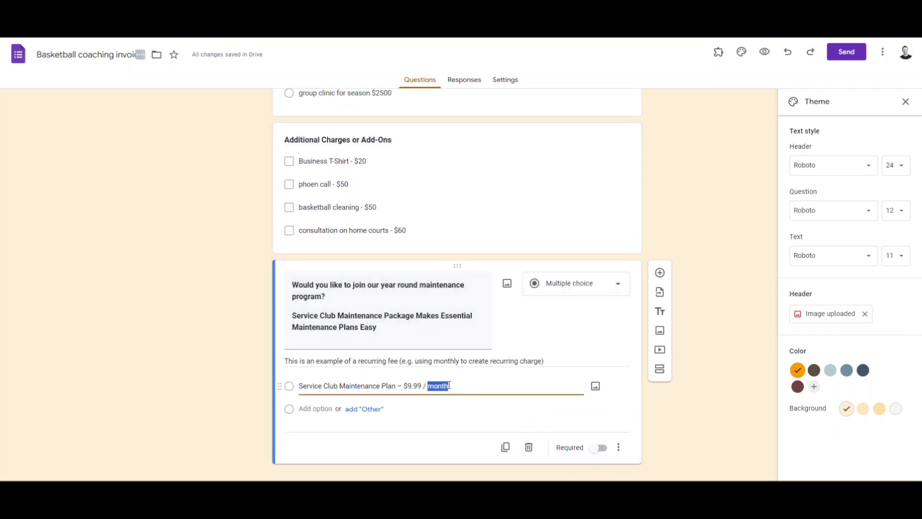
left_click(372, 386)
left_click_drag(395, 387, 293, 397)
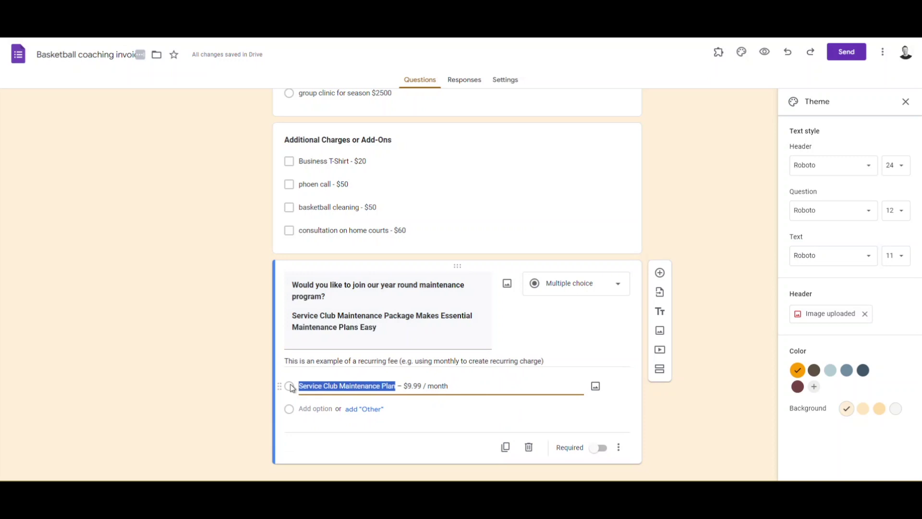
type("Training Plans fo")
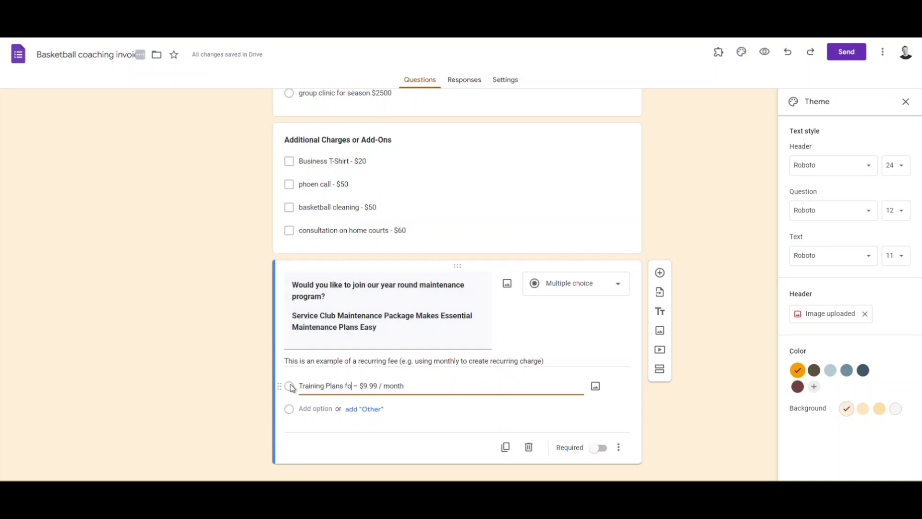
type("r Basketb")
type("all for full year")
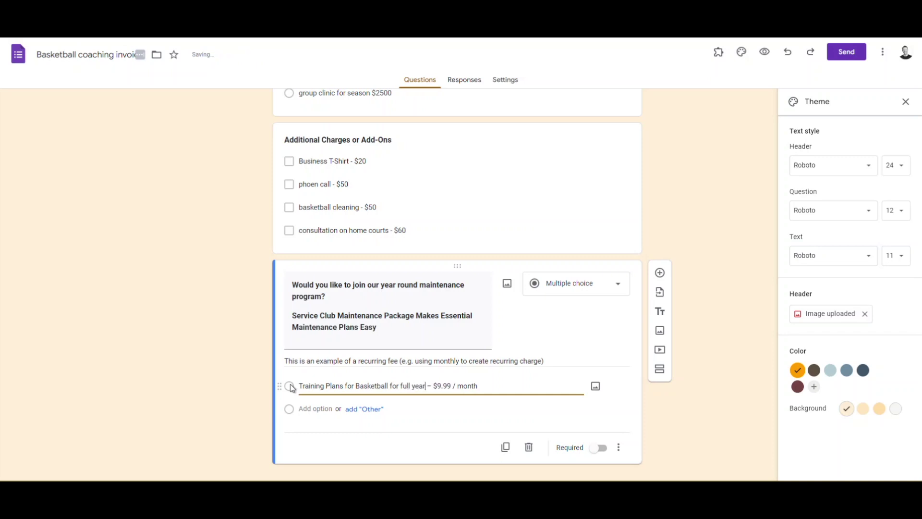
type(" - ")
type("access to memberhi")
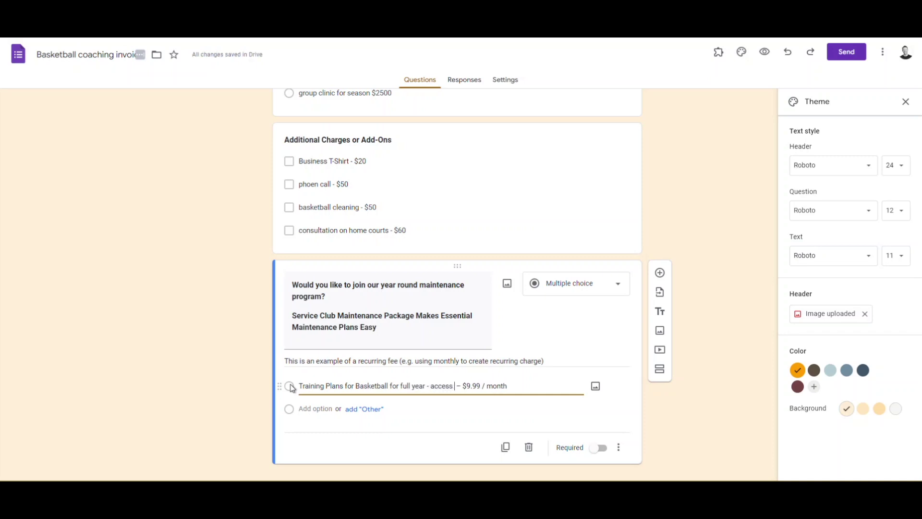
key("BackSpace")
key("BackSpace")
type("to member")
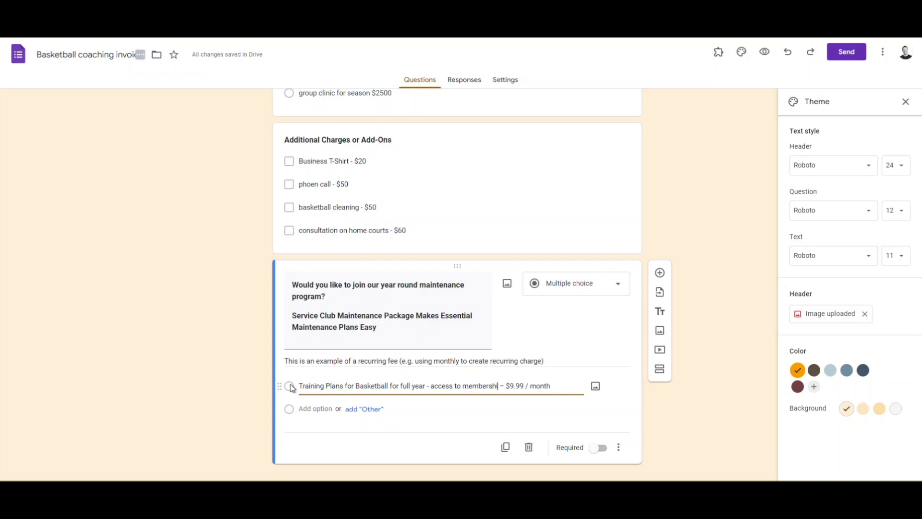
type("ship site")
Step: Delete 'This is an example of a recurring' from the question's description
left_click(465, 361)
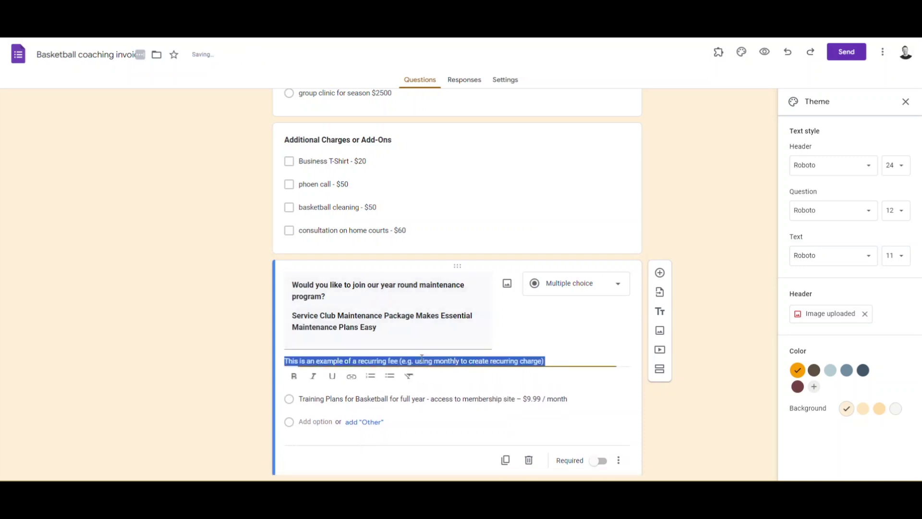
left_click(419, 359)
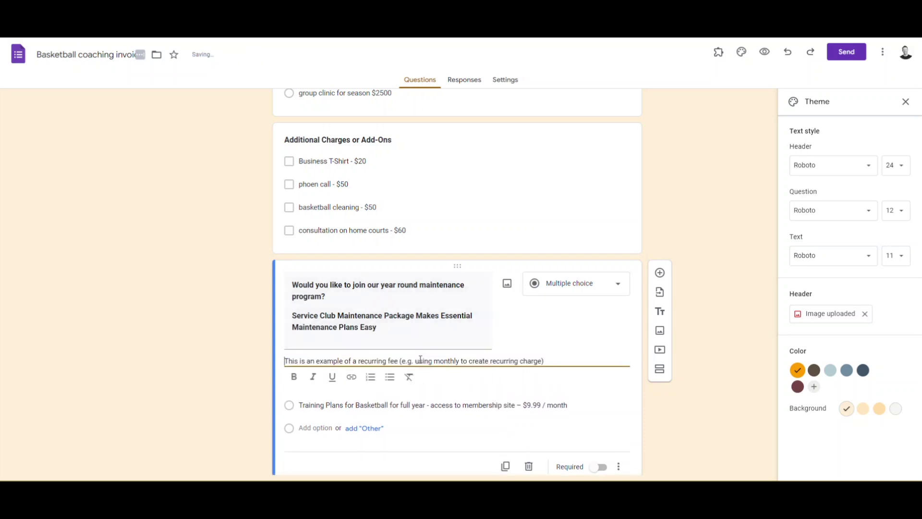
triple_click(360, 360)
left_click(353, 360)
left_click_drag(388, 361, 265, 372)
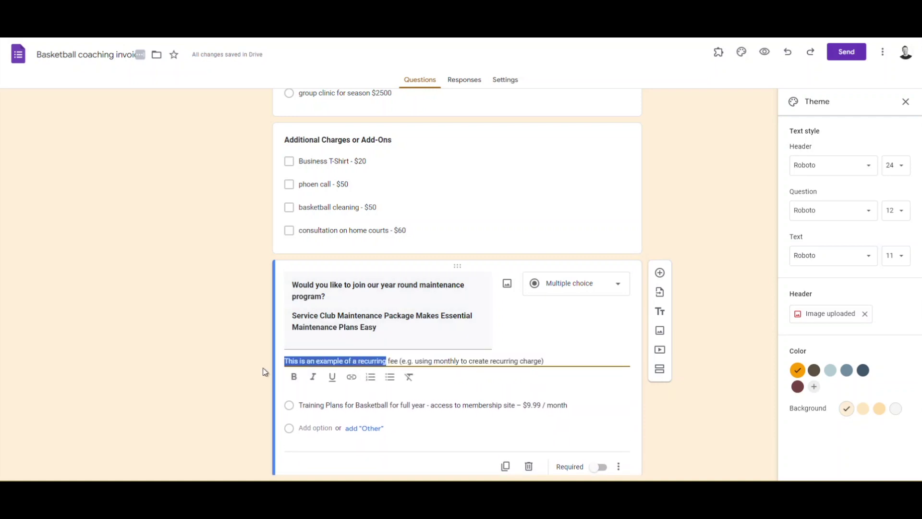
key("BackSpace")
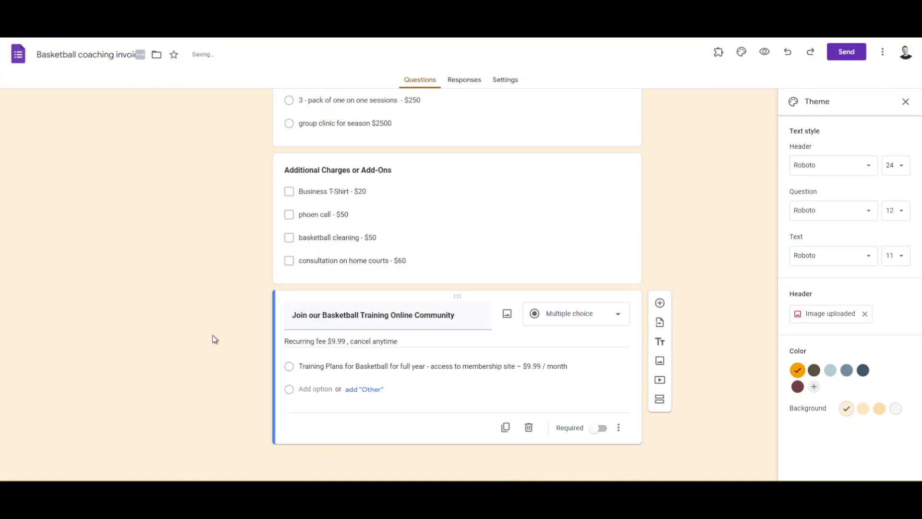
scroll(226, 347, "up", 5)
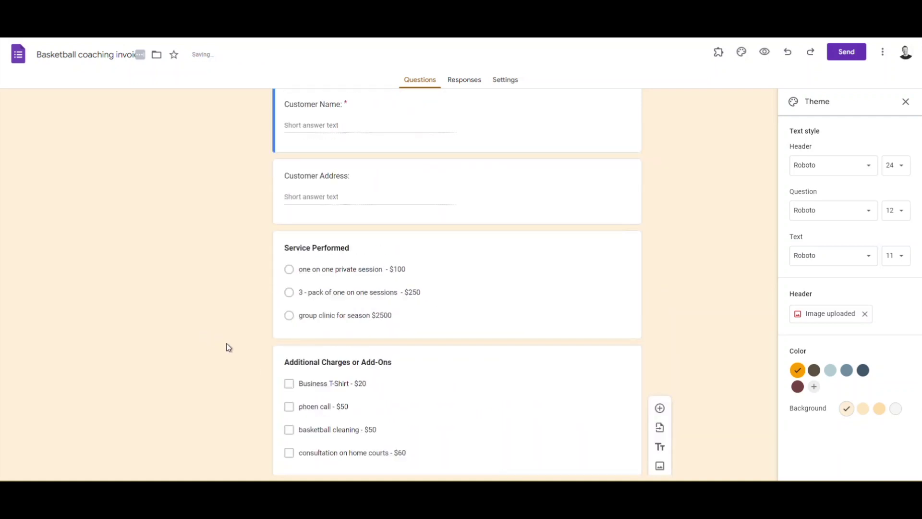
scroll(240, 324, "up", 8)
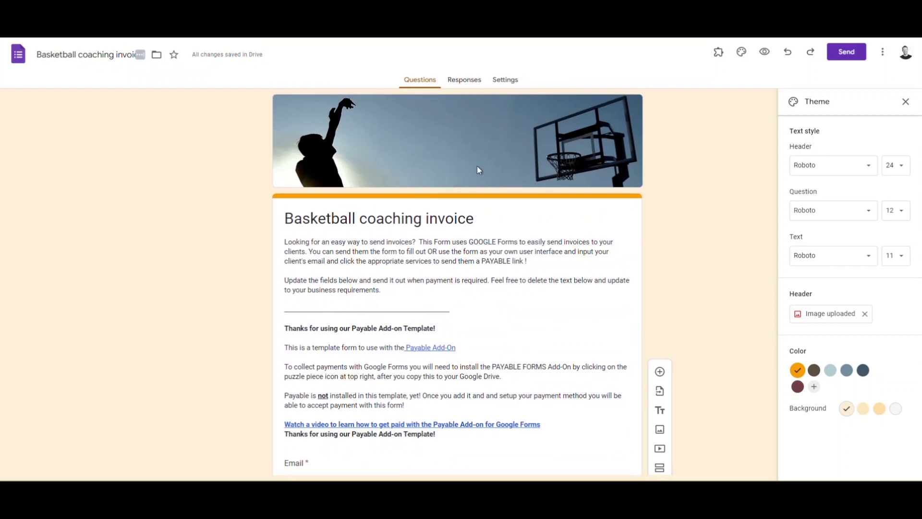
Step: Make the form payable with Payable Forms and sync its theme with checkout
left_click(718, 52)
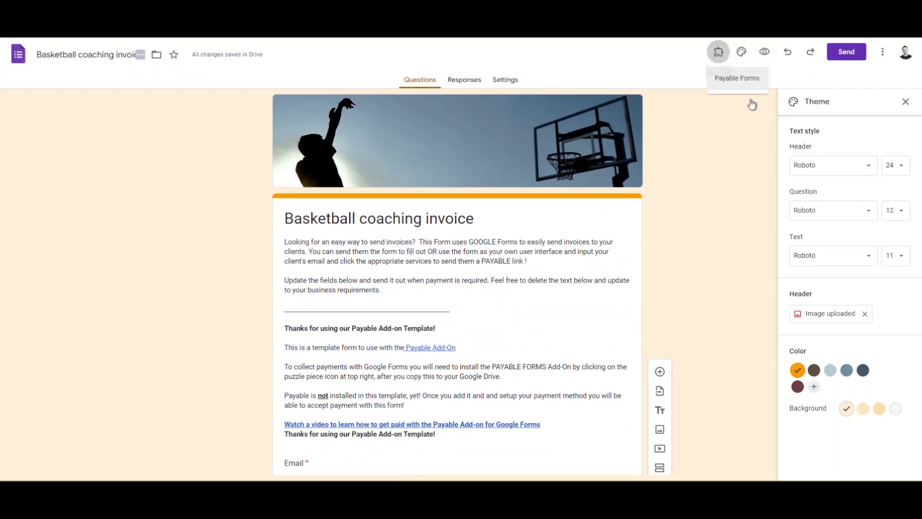
left_click(750, 78)
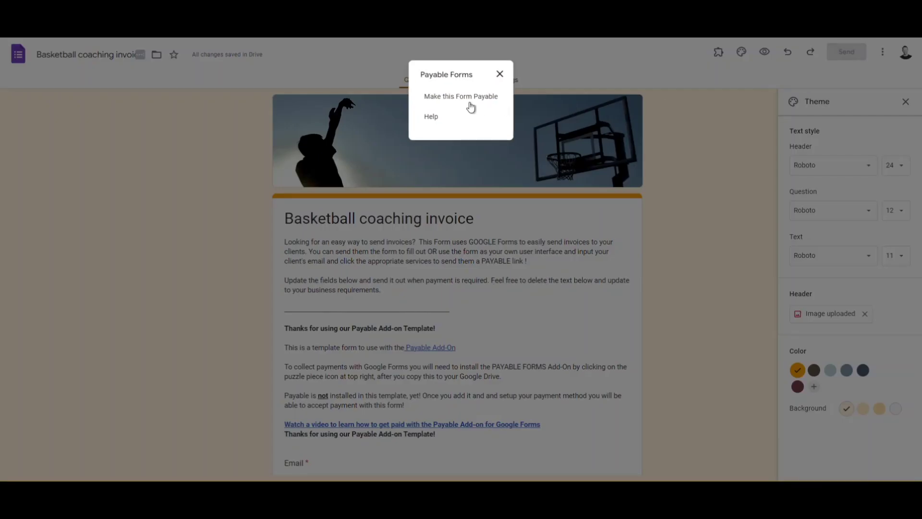
left_click(467, 98)
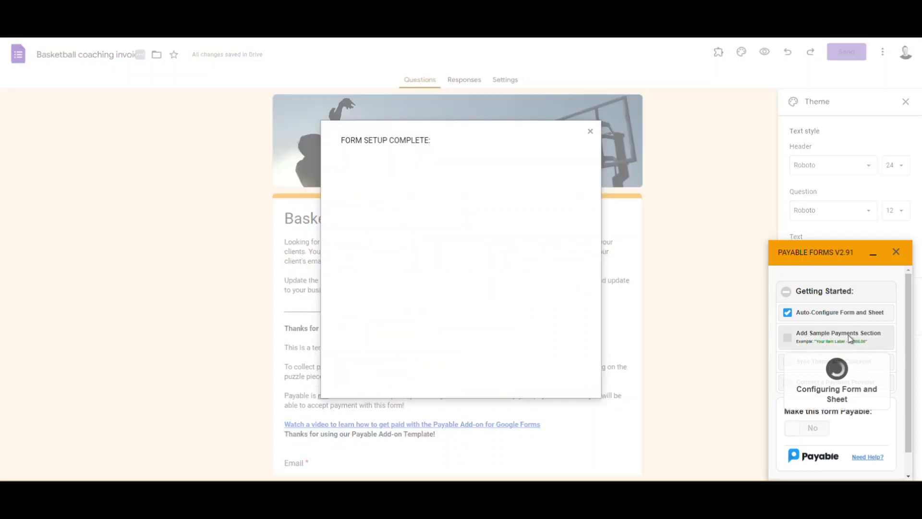
left_click(591, 132)
left_click(833, 361)
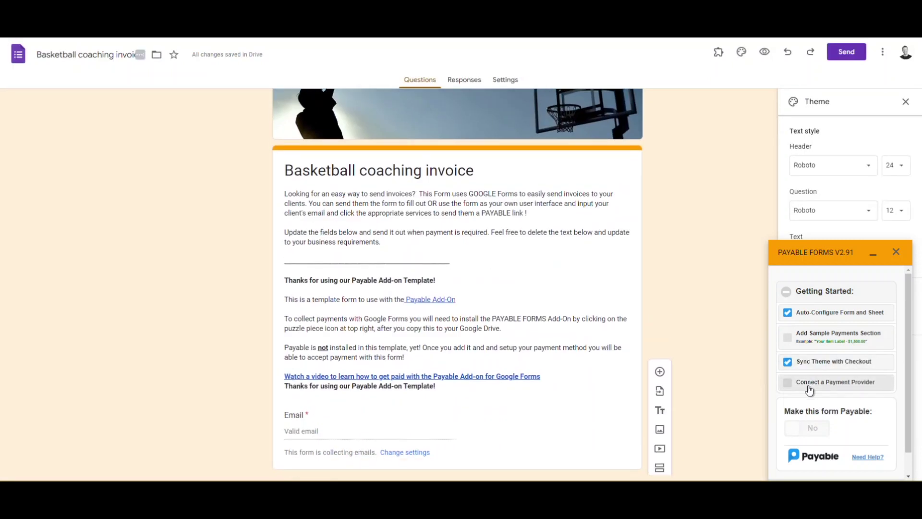
left_click(788, 381)
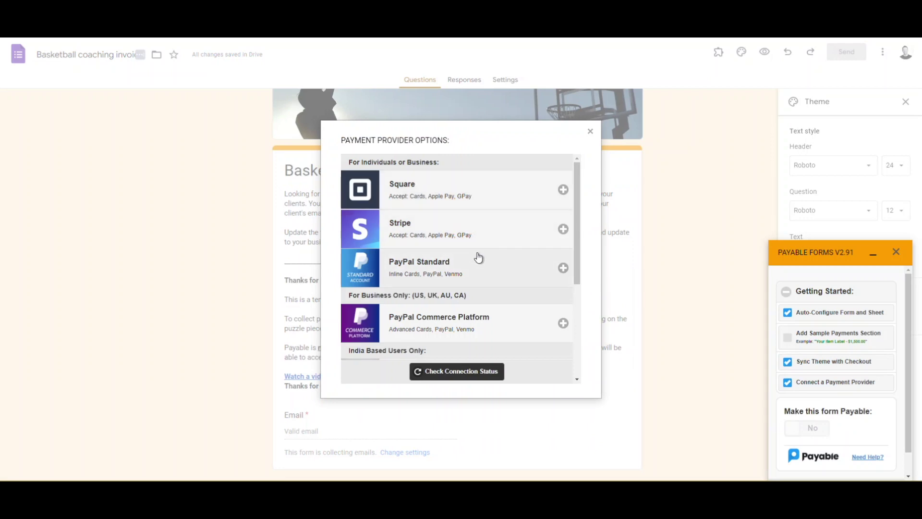
scroll(545, 227, "down", 2)
scroll(545, 226, "down", 2)
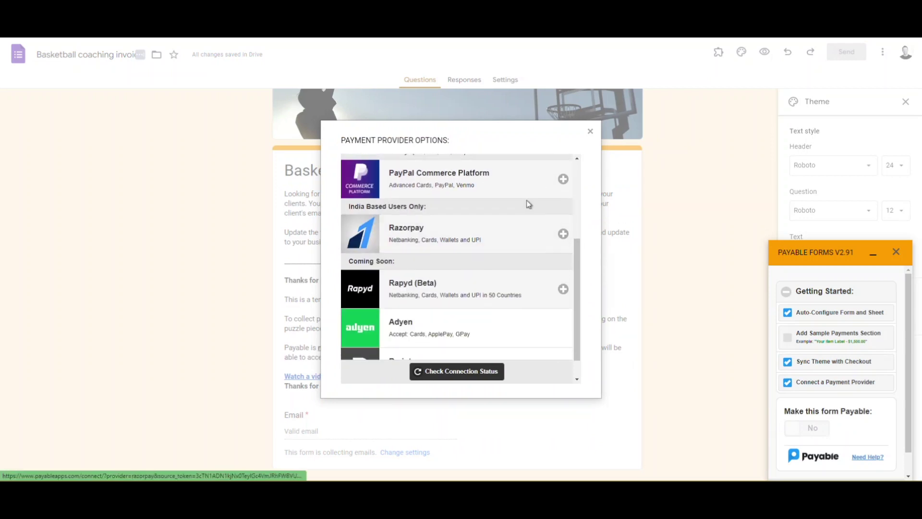
scroll(504, 245, "down", 1)
scroll(507, 247, "up", 5)
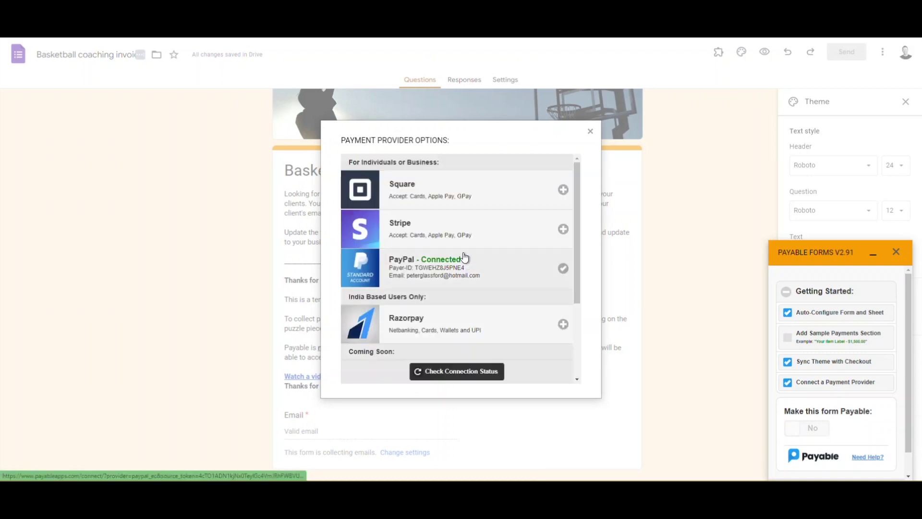
Step: Connect PayPal, enable payments in testing mode, and open the live form
left_click(590, 131)
left_click(813, 427)
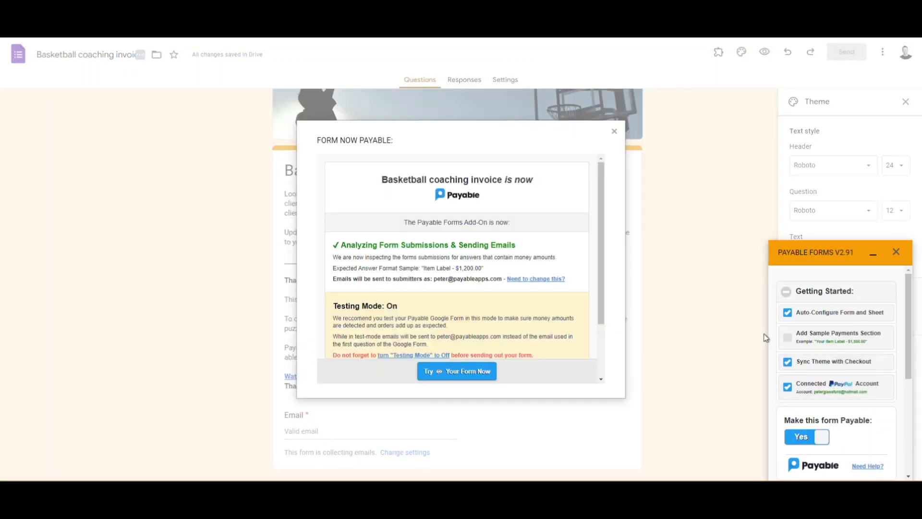
scroll(591, 310, "down", 3)
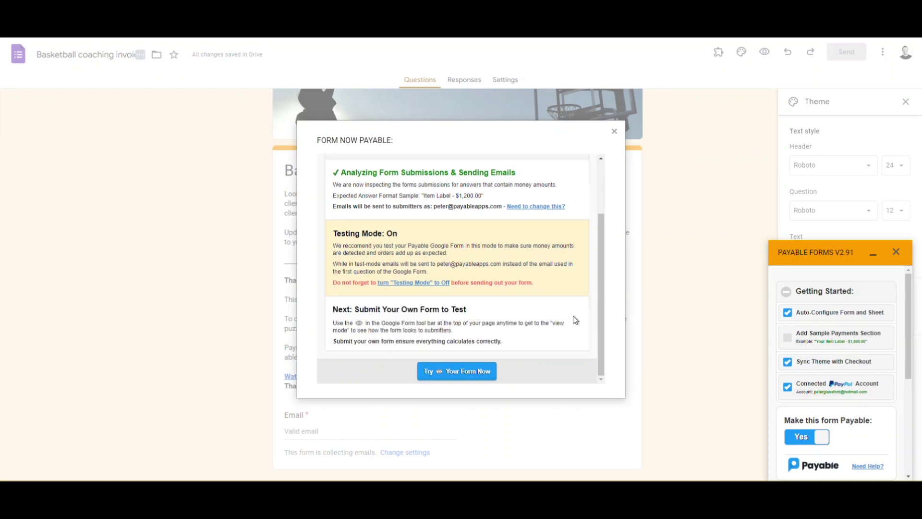
left_click(481, 372)
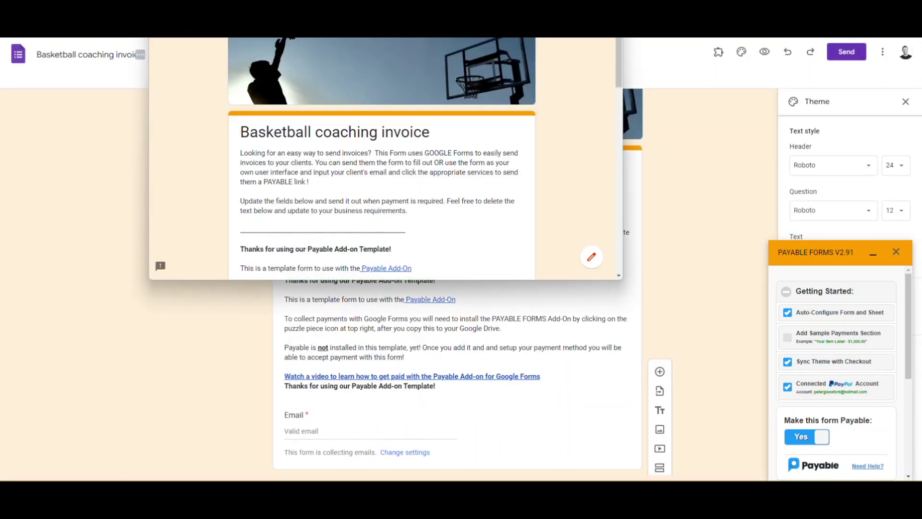
scroll(479, 174, "down", 3)
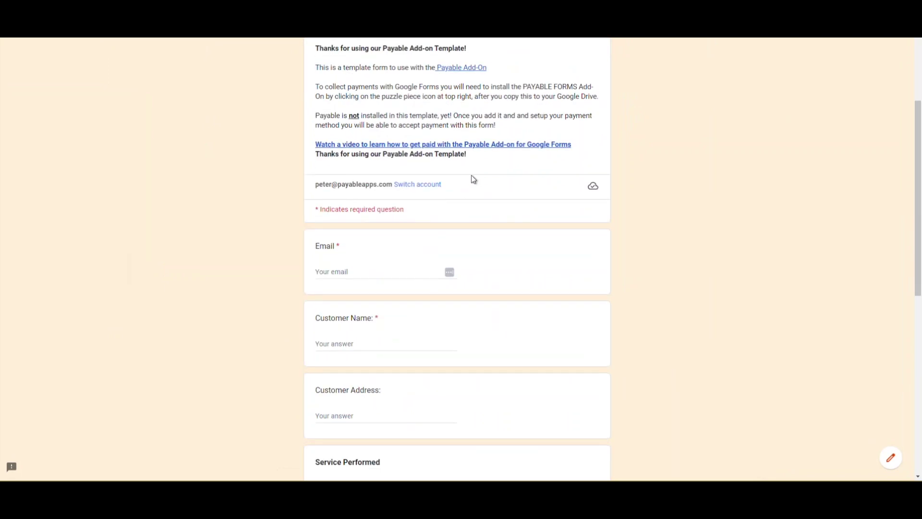
Step: Submit a test response with contact details, 3-pack sessions, Business T-Shirt and a copy requested
left_click(382, 270)
type("testclient@gm")
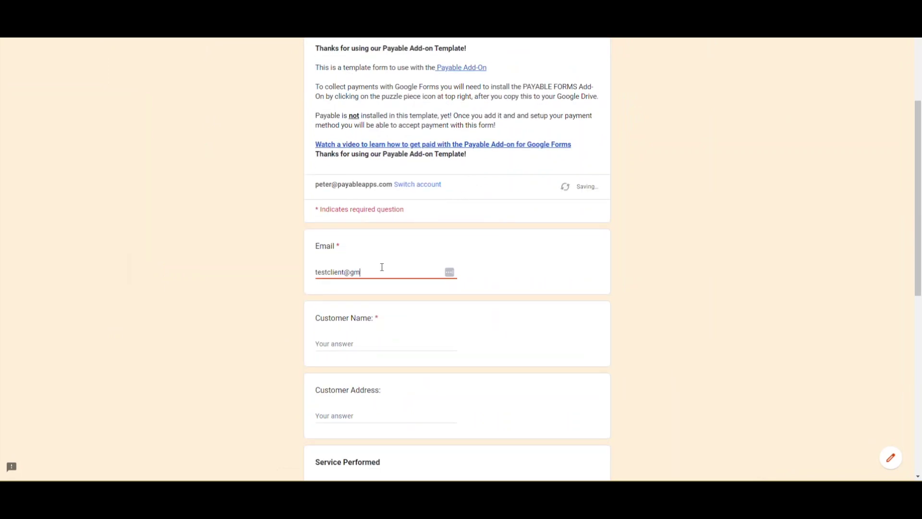
type("om")
key("Tab")
type("test")
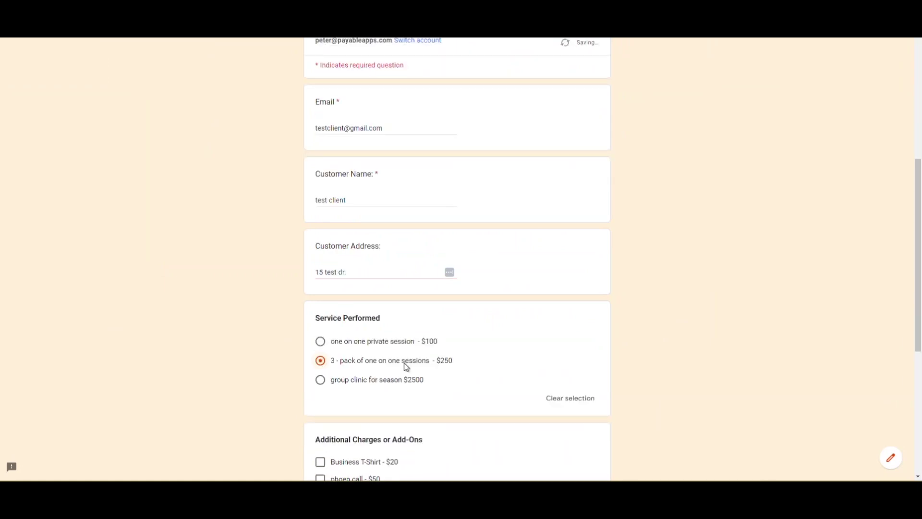
scroll(404, 360, "down", 3)
scroll(357, 310, "down", 3)
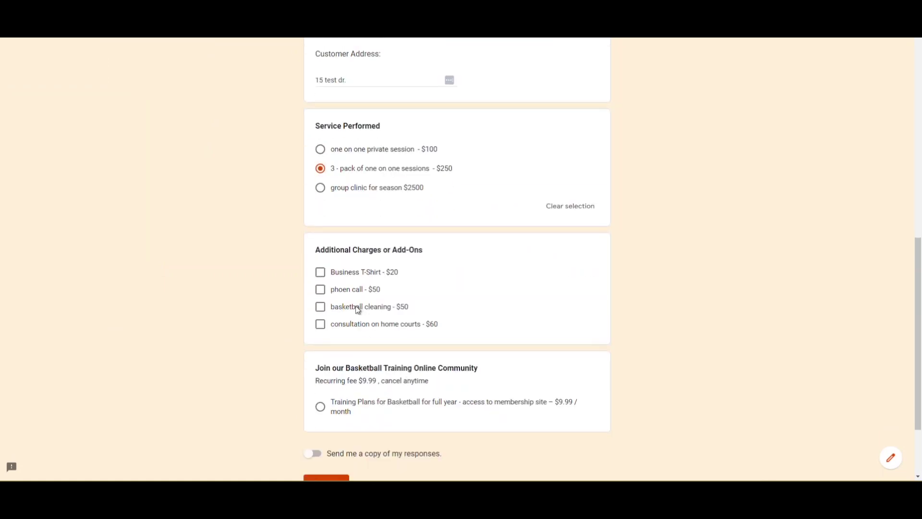
left_click(346, 271)
scroll(360, 288, "down", 2)
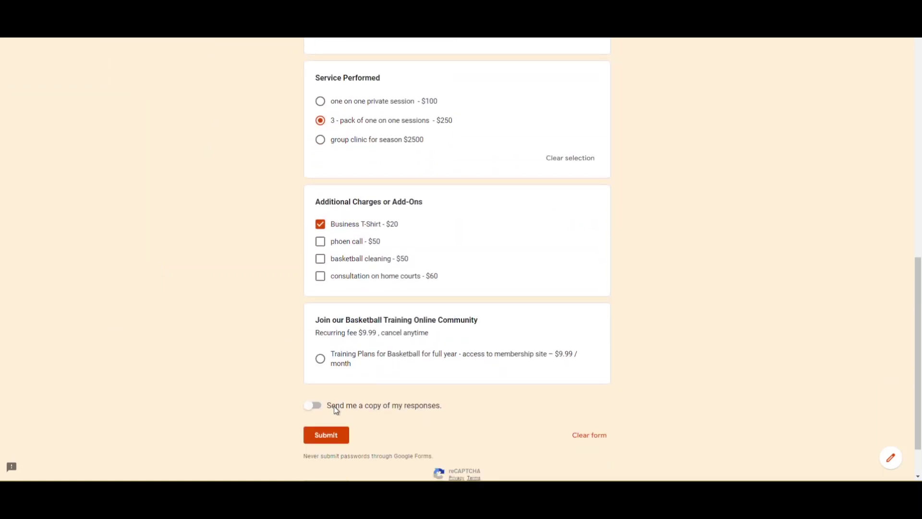
left_click(314, 405)
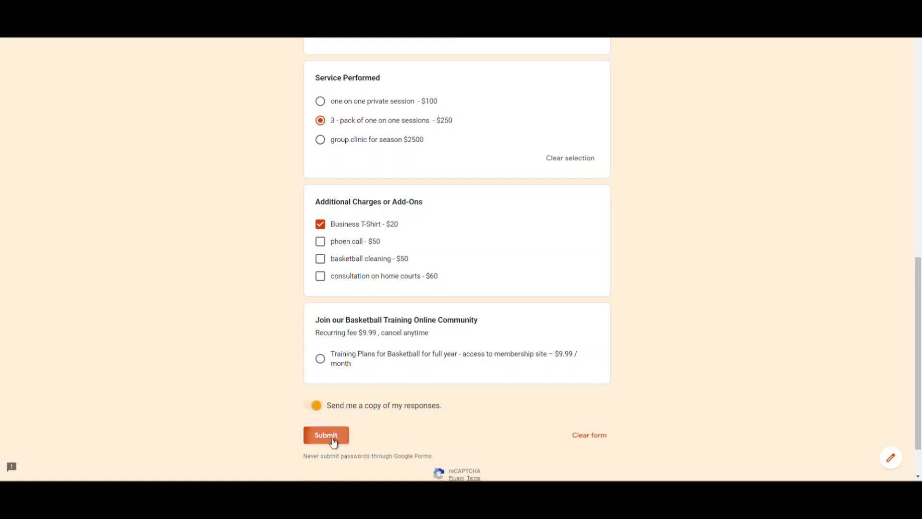
left_click(326, 434)
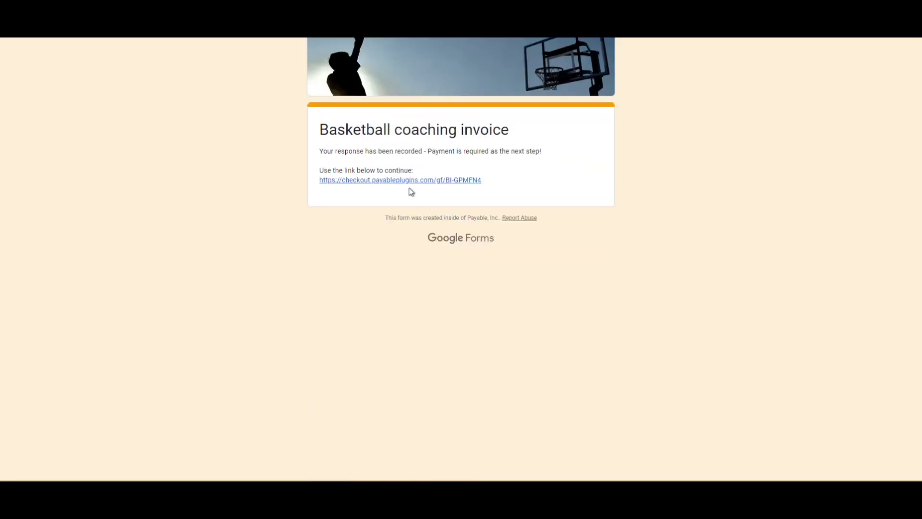
Step: Review the checkout order's 3-pack $250.00 and Business T-Shirt $20.00 line items
left_click(407, 182)
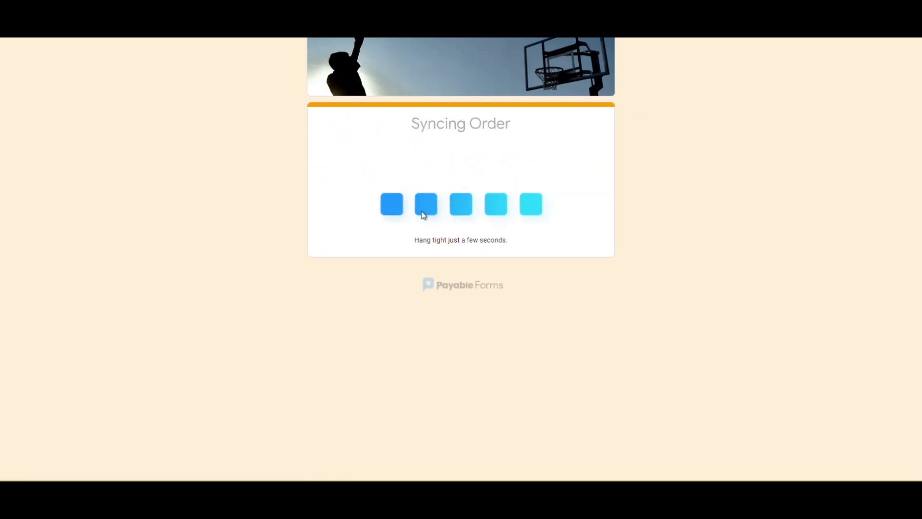
scroll(439, 238, "down", 5)
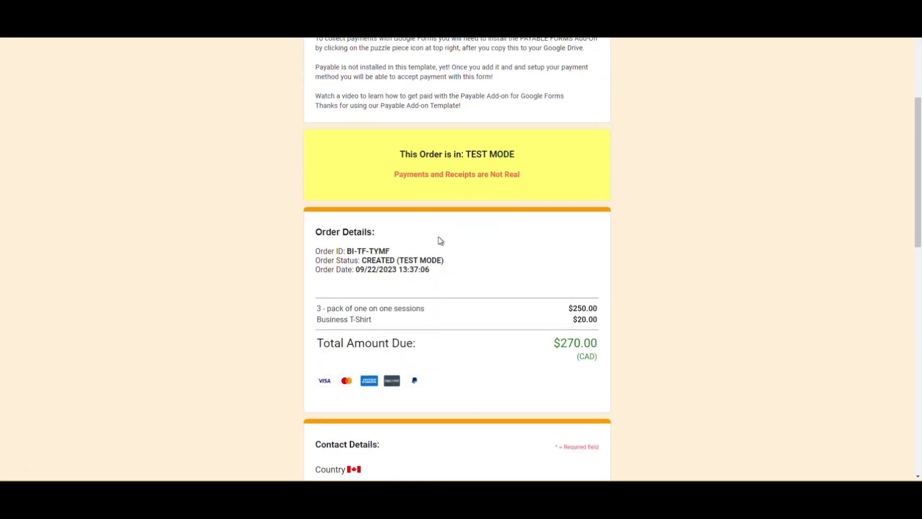
scroll(503, 230, "down", 2)
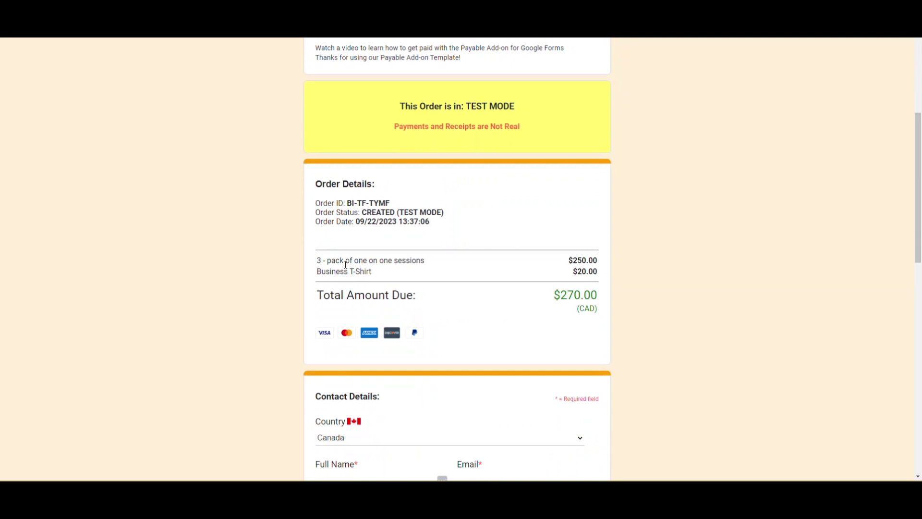
mouse_move(343, 260)
left_mouse_down()
mouse_move(422, 260)
mouse_move(312, 294)
left_mouse_up()
left_click(395, 286)
left_click(338, 290)
scroll(504, 253, "down", 2)
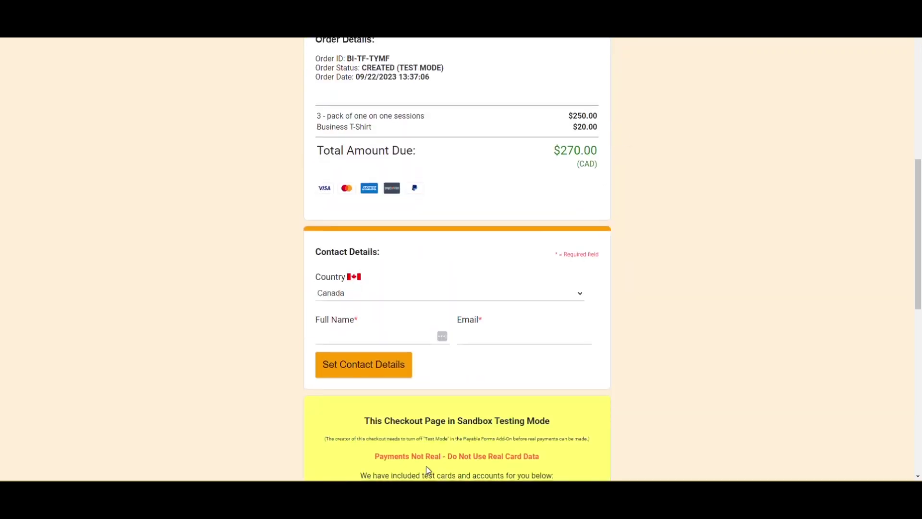
scroll(472, 276, "down", 3)
scroll(471, 277, "down", 5)
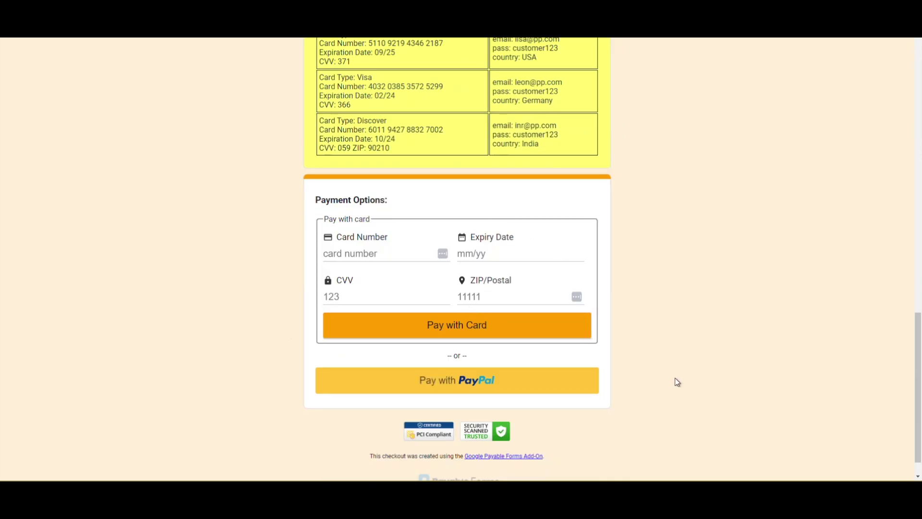
scroll(627, 188, "up", 4)
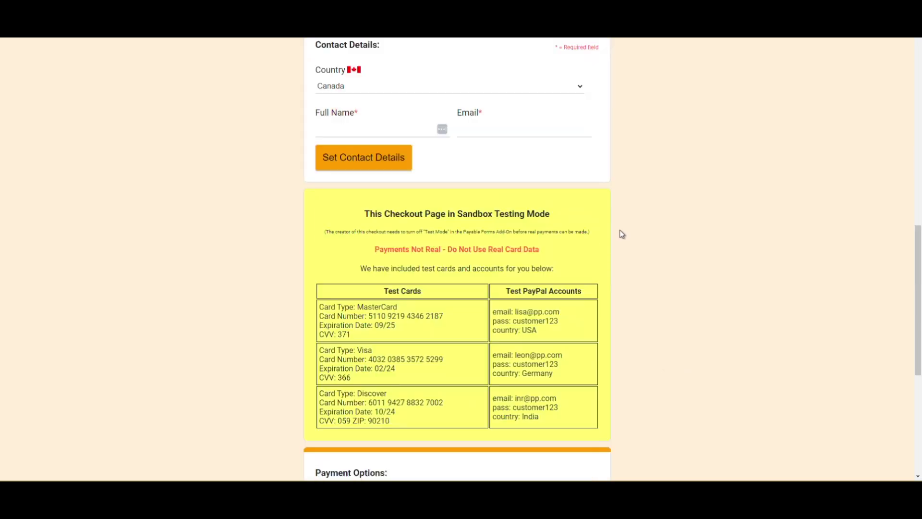